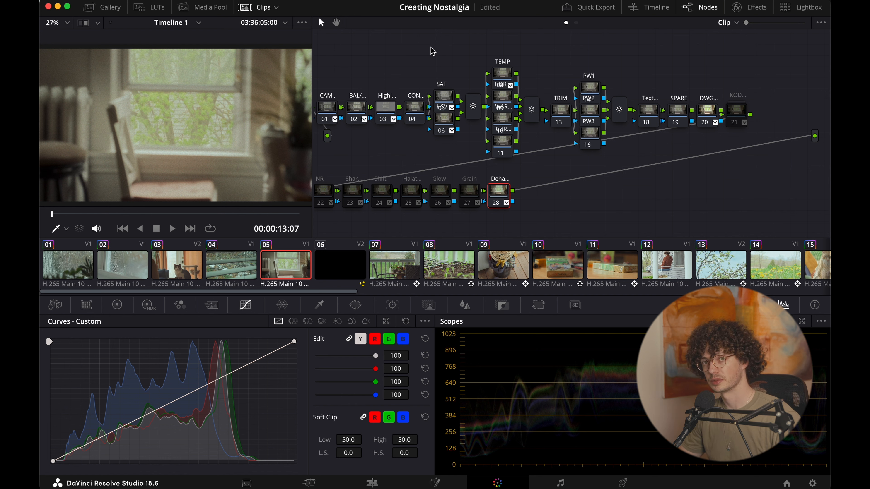
Show the Color Space Transform settings of node 01, and select node 02.
left_click(332, 102)
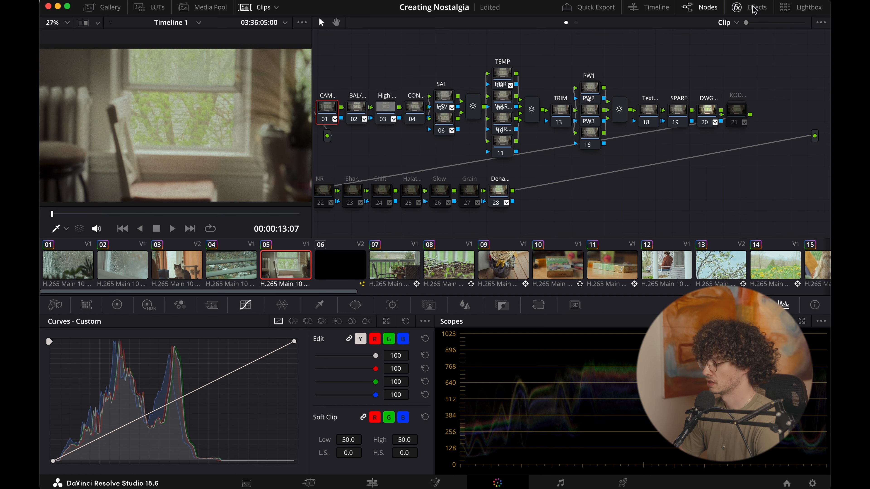
left_click(736, 7)
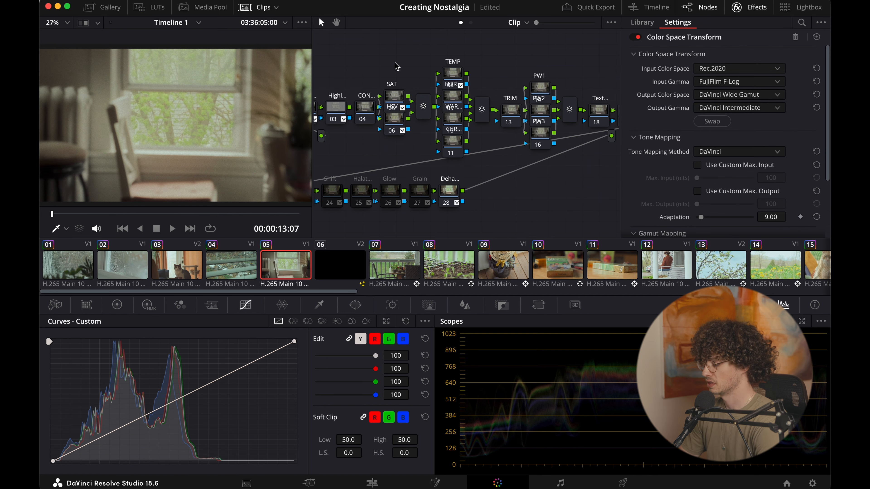
left_click_drag(395, 63, 501, 66)
left_click(389, 119)
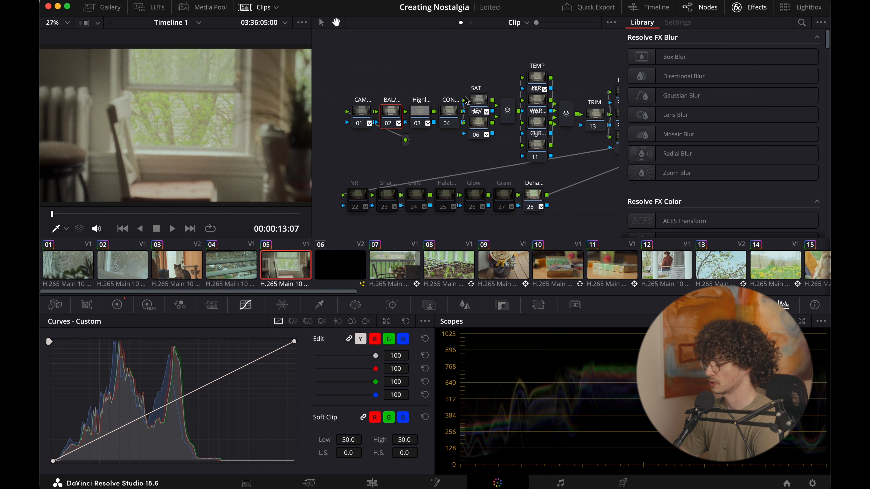
Spread the overlapping parallel nodes apart vertically, both the SAT and HSV pair and the stack of nodes 08 to 11.
left_click_drag(485, 133, 486, 146)
left_click_drag(483, 107, 484, 101)
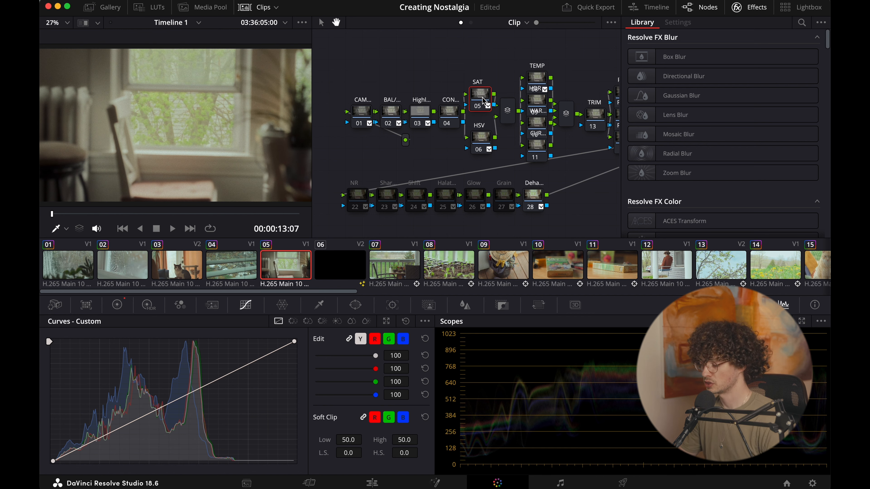
left_click_drag(567, 49, 493, 52)
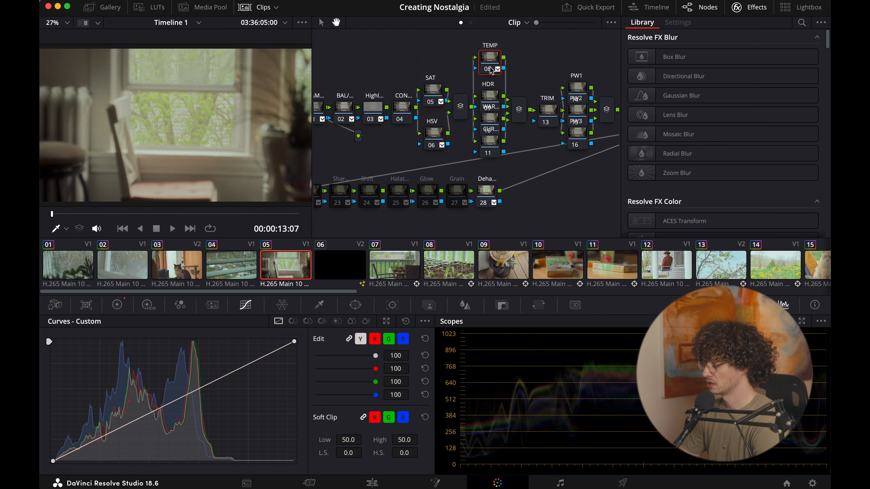
left_click_drag(492, 149, 492, 163)
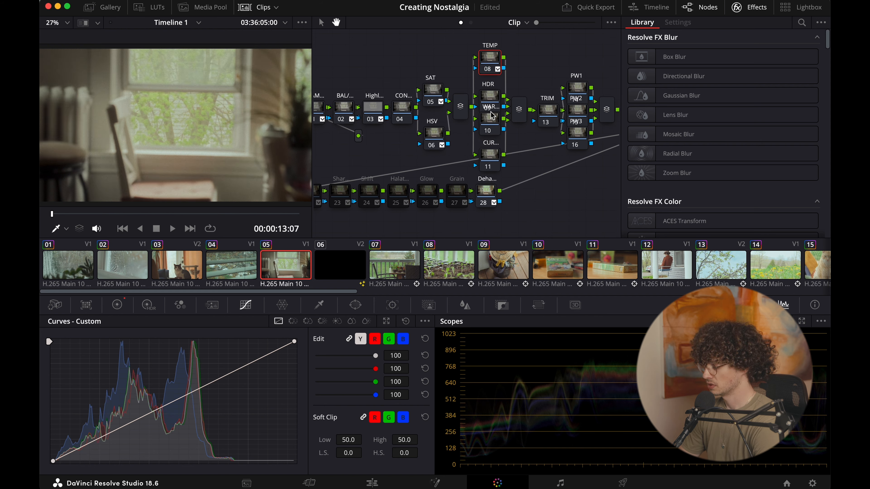
left_click_drag(491, 98, 491, 125)
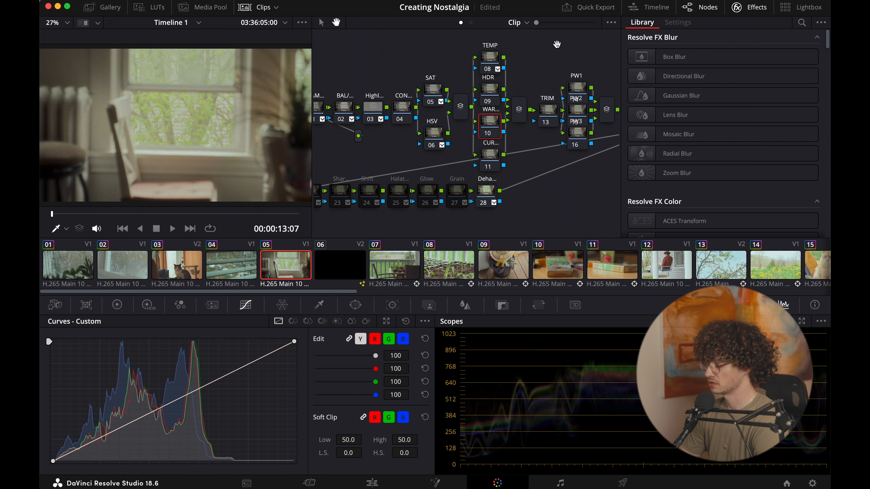
Examine the rest of the node tree from TRIM onward and the lower row, and show the Dehancer settings of node 28.
scroll(557, 100, "right", 5)
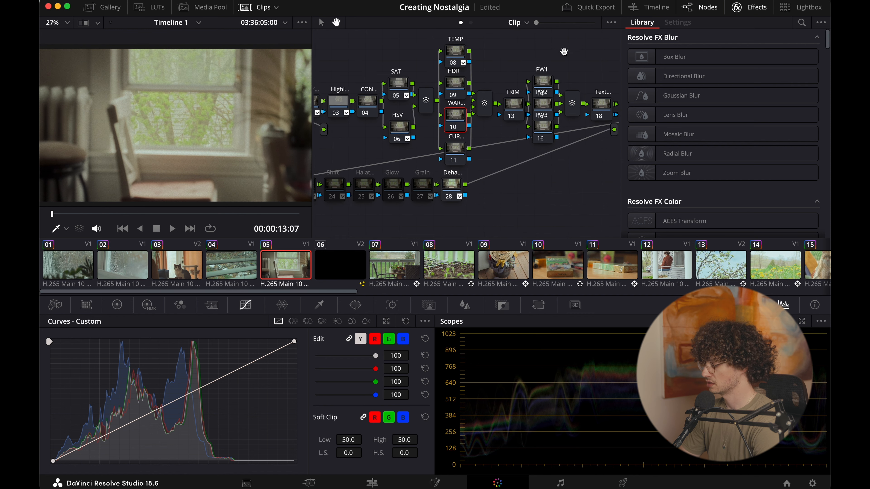
scroll(479, 82, "right", 3)
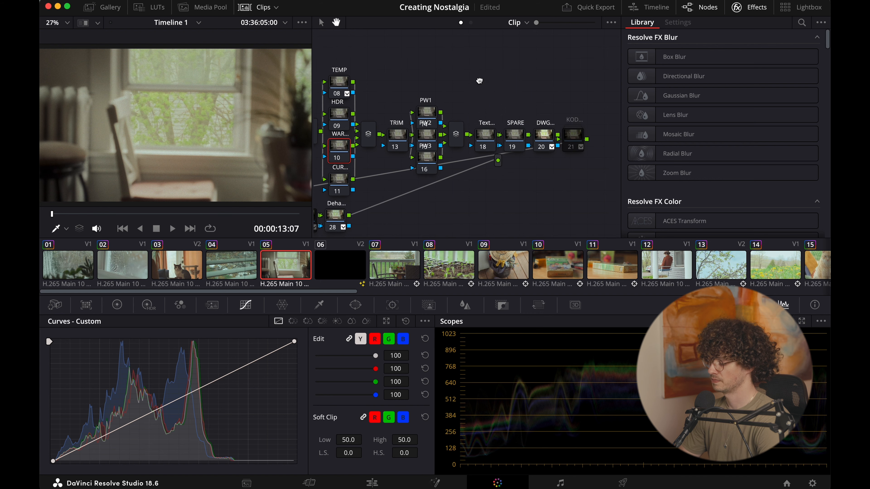
scroll(487, 83, "right", 3)
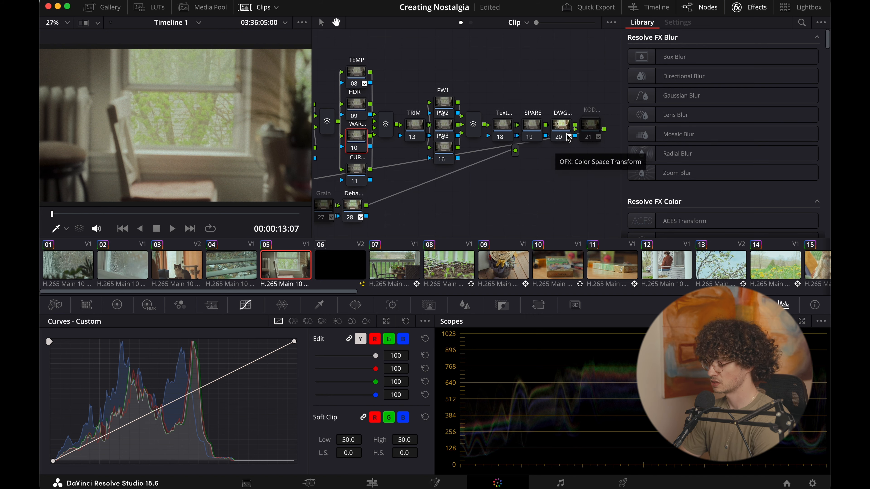
left_click_drag(515, 189, 573, 182)
scroll(500, 171, "left", 5)
scroll(428, 160, "left", 10)
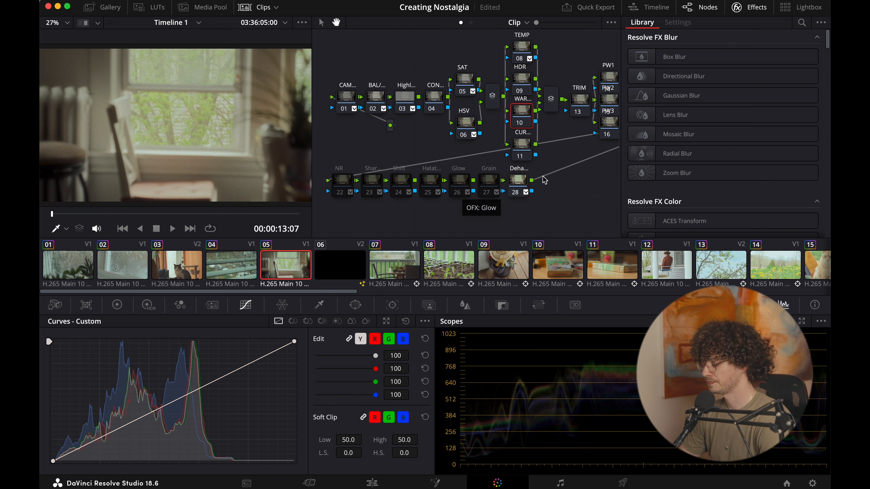
left_click(518, 181)
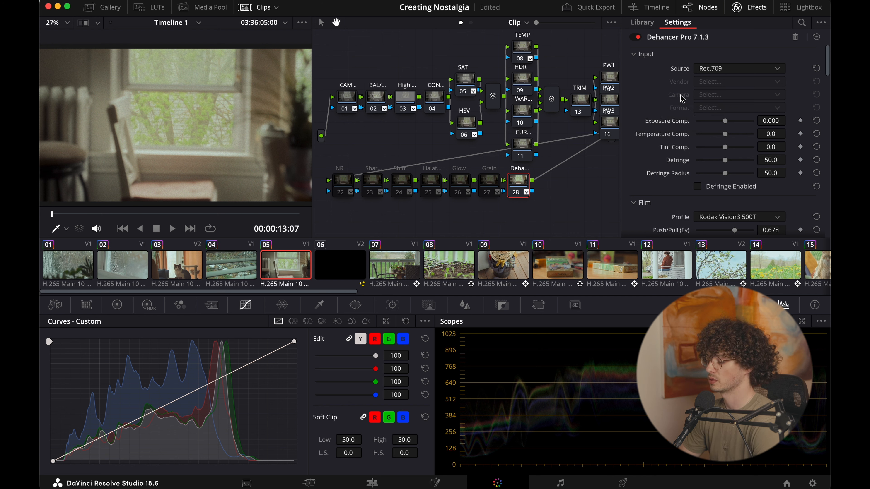
Try Choose Camera as the Dehancer input source, check the available vendors, and return the source to Rec.709.
left_click(773, 68)
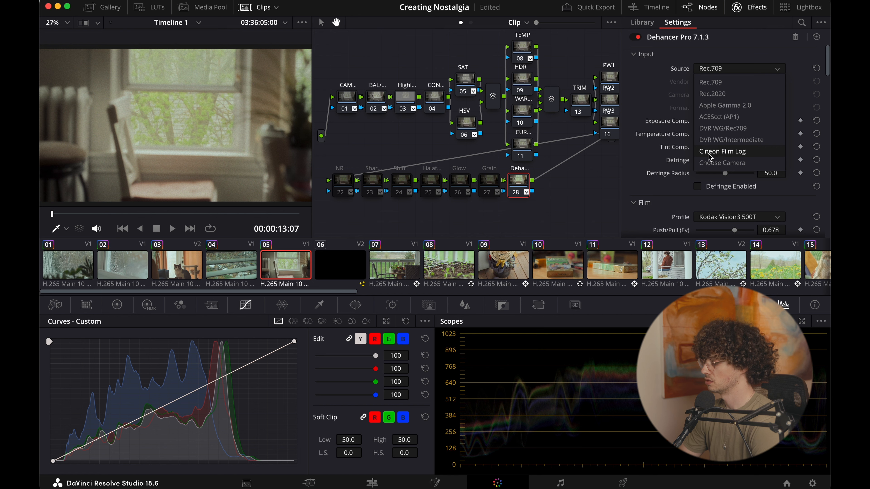
left_click(725, 164)
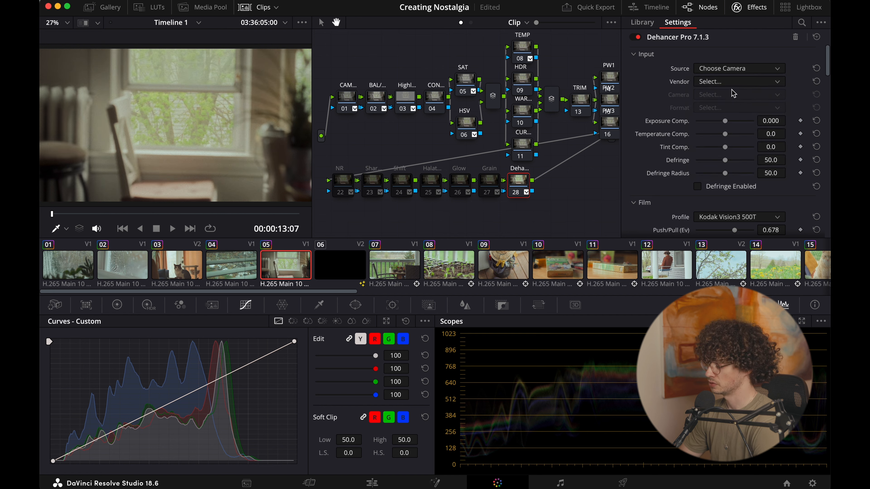
left_click(730, 82)
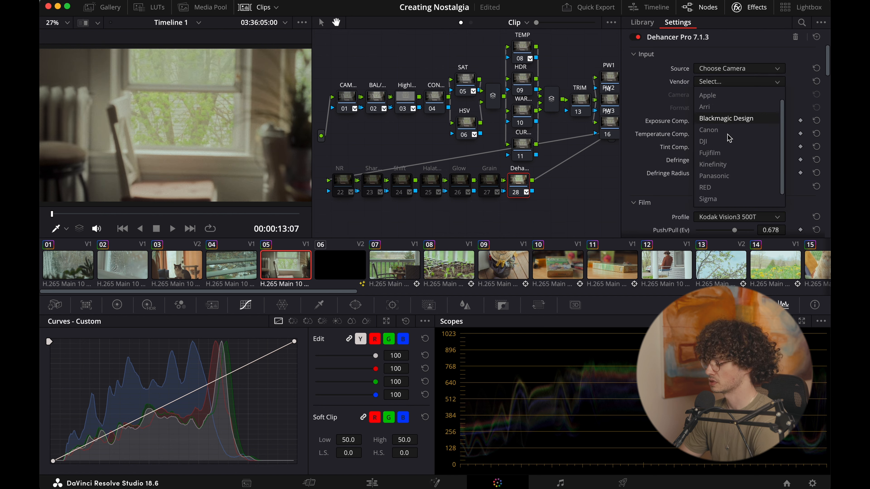
left_click(742, 72)
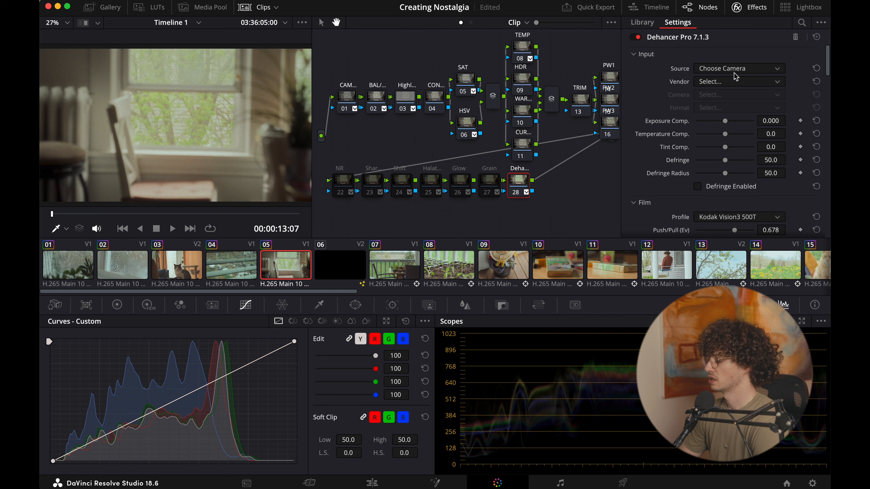
left_click(740, 74)
left_click(741, 86)
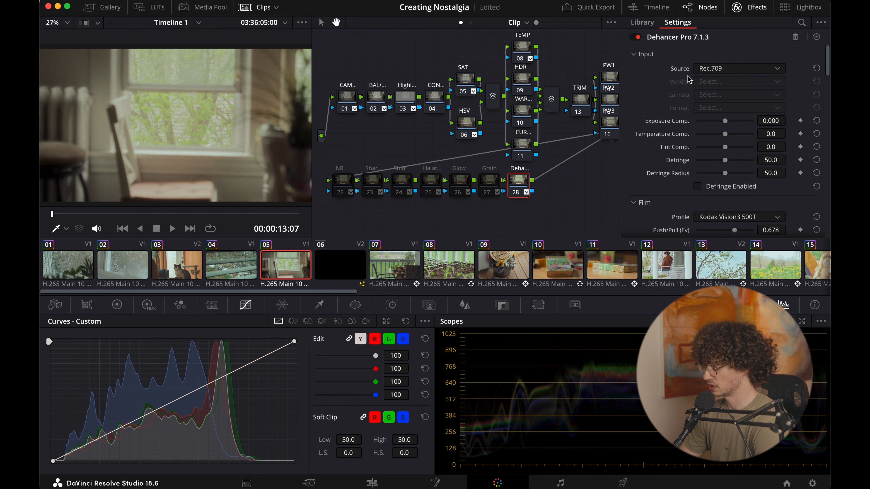
Review the Film settings and expand Film Developer and Film Compression to examine their parameters.
scroll(691, 186, "down", 1)
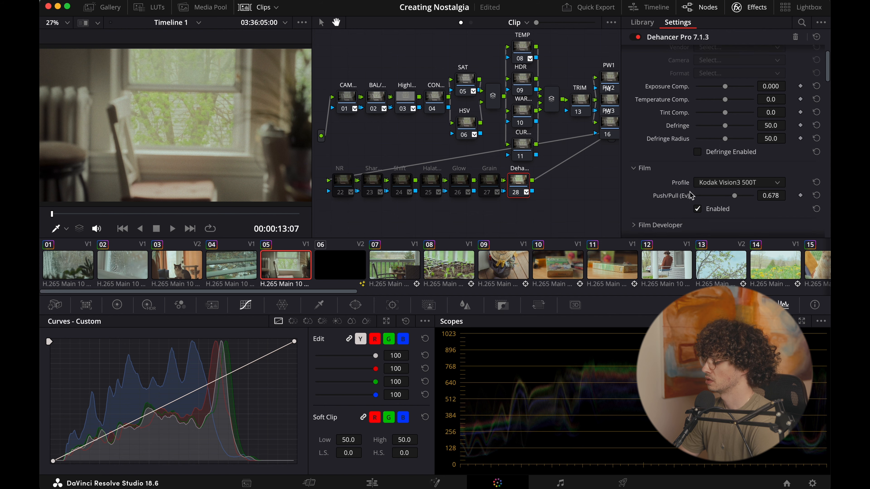
scroll(689, 192, "down", 3)
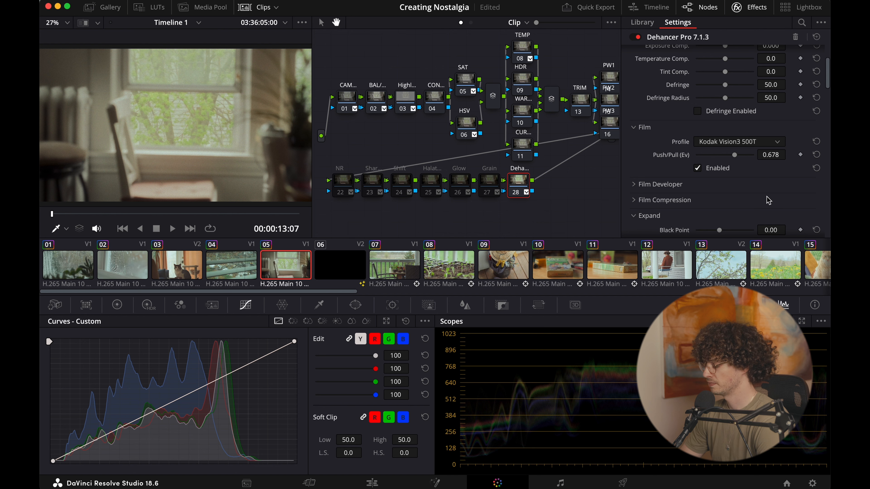
left_click(650, 184)
scroll(642, 158, "down", 5)
scroll(682, 130, "down", 2)
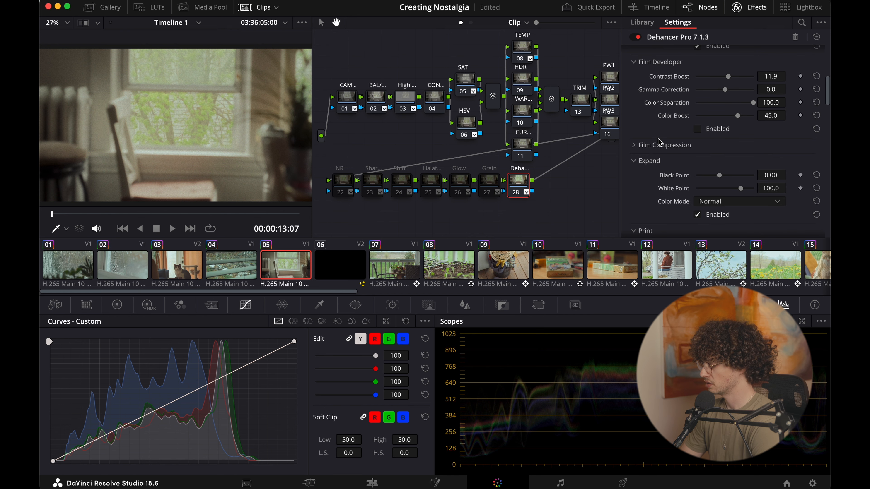
left_click(639, 145)
scroll(701, 154, "down", 3)
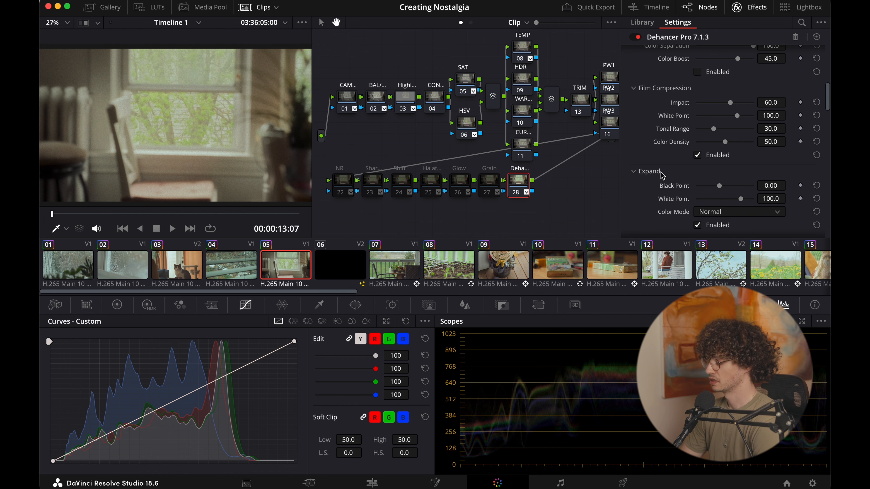
scroll(661, 174, "down", 1)
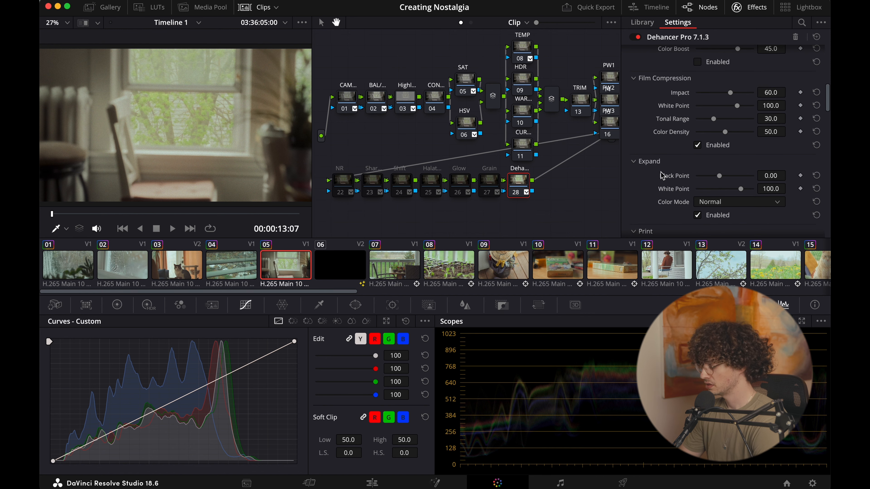
Examine the Print settings and look through the available print profiles without choosing another one.
scroll(661, 176, "down", 5)
scroll(717, 146, "down", 10)
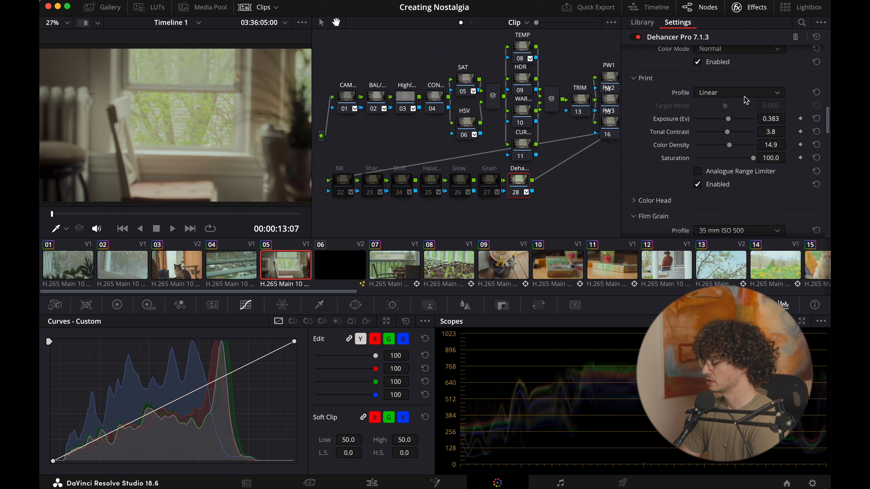
left_click(751, 92)
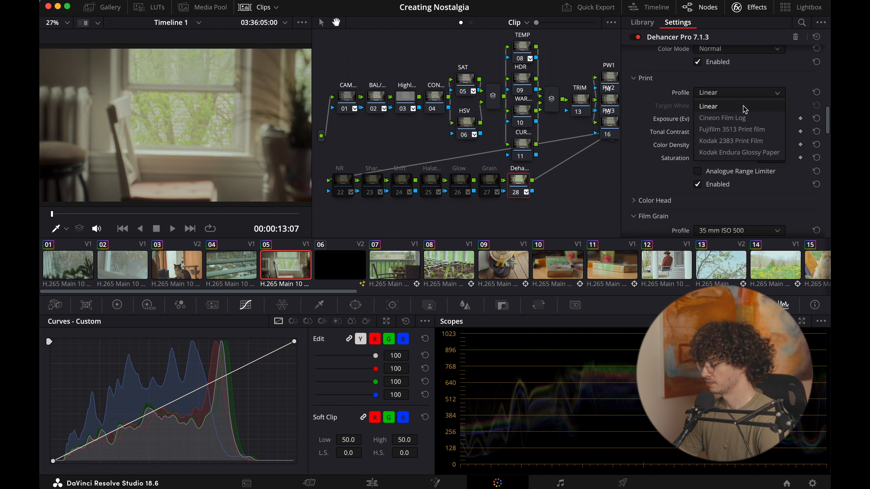
left_click(640, 95)
scroll(643, 182, "down", 3)
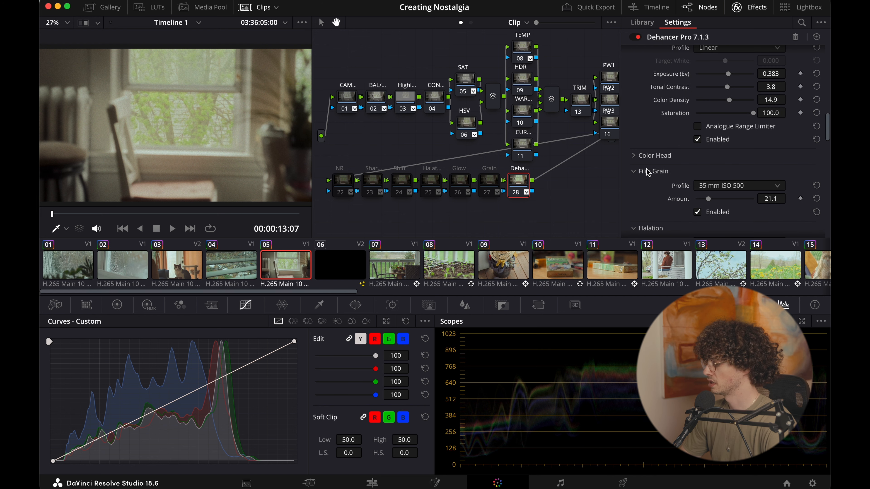
Expand the Color Head section and examine its color and tone controls.
left_click(636, 157)
scroll(658, 120, "down", 4)
scroll(676, 64, "up", 2)
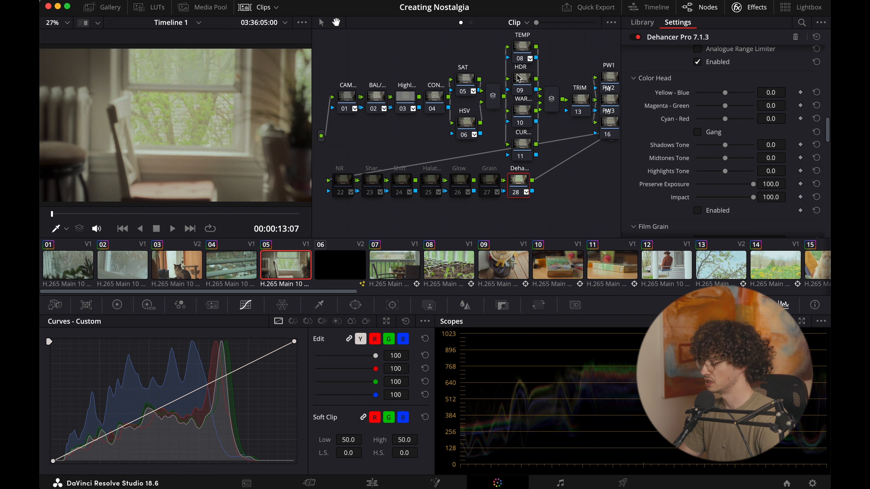
Compare the image with and without Film Grain, Halation and Bloom by disabling and re-enabling each effect in turn.
scroll(705, 151, "down", 8)
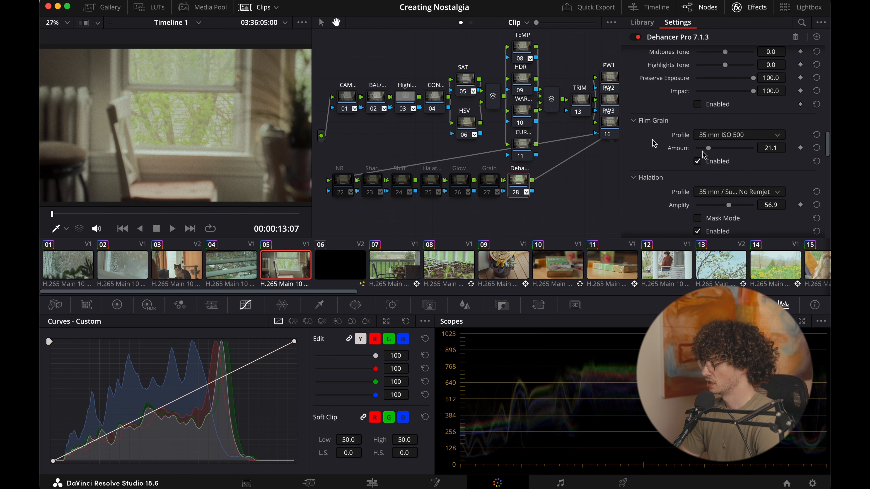
scroll(676, 137, "down", 2)
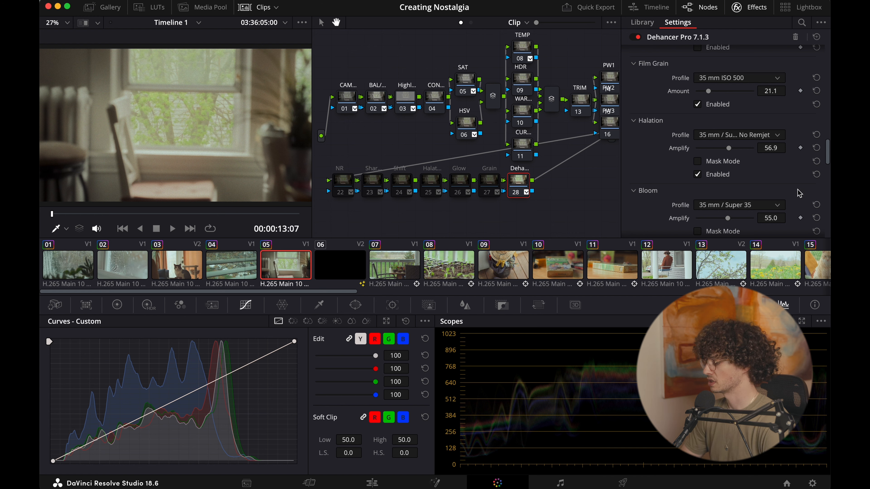
scroll(708, 187, "up", 1)
scroll(708, 188, "up", 1)
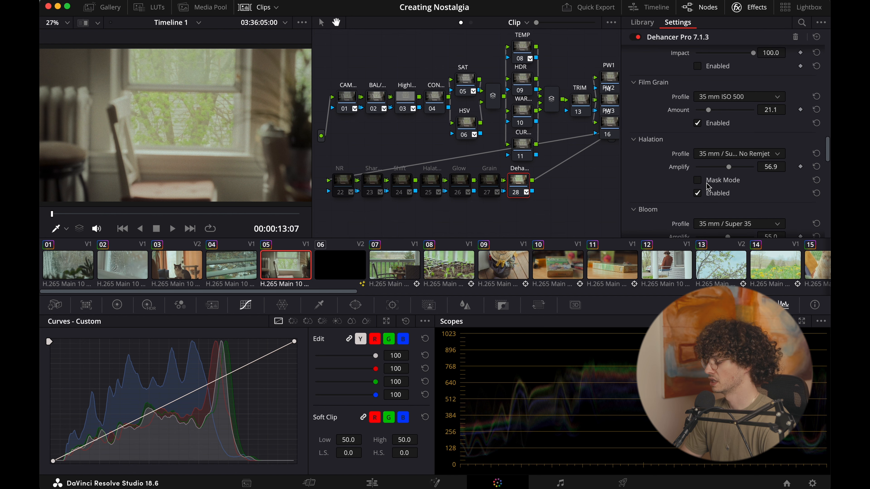
left_click(697, 124)
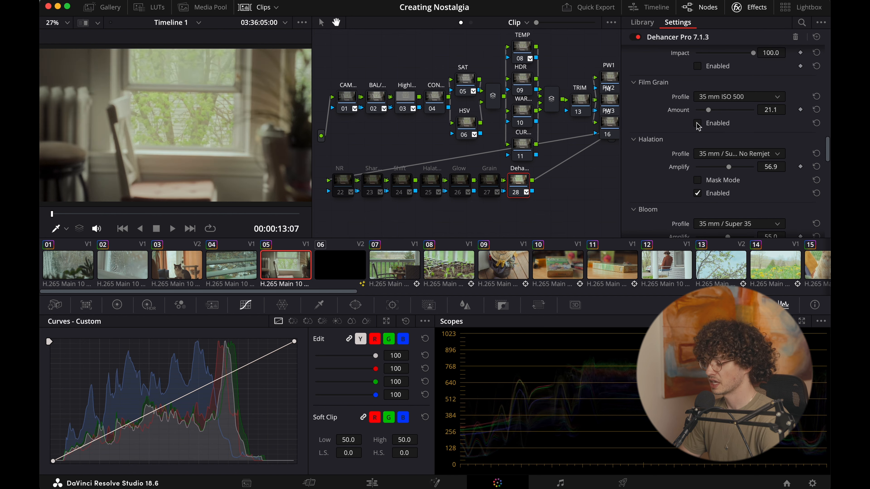
left_click(697, 124)
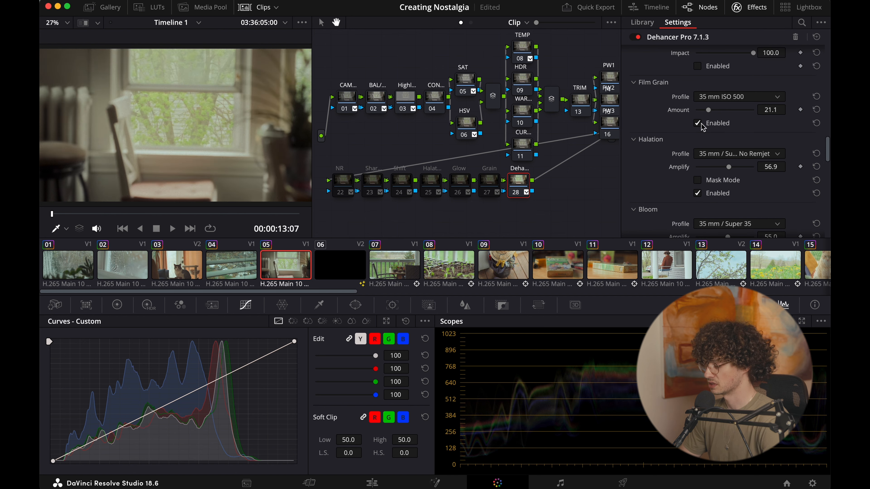
left_click(697, 193)
left_click(697, 194)
scroll(697, 194, "down", 3)
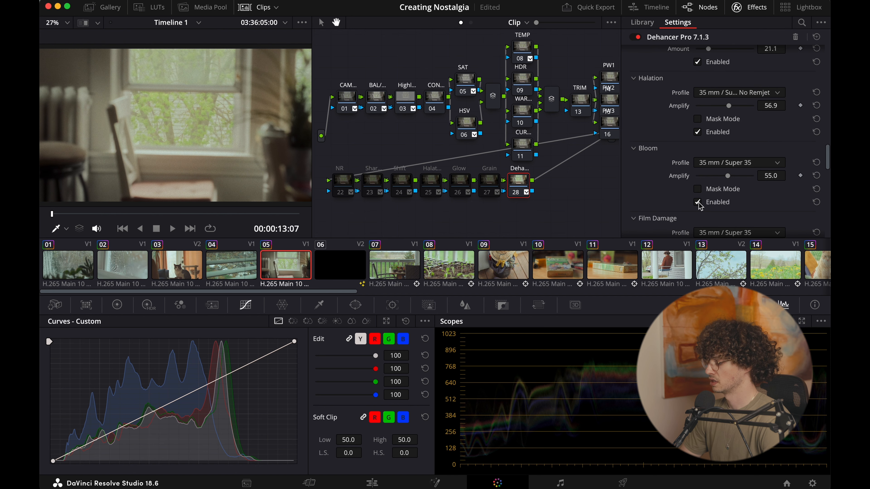
left_click(697, 202)
left_click(697, 202)
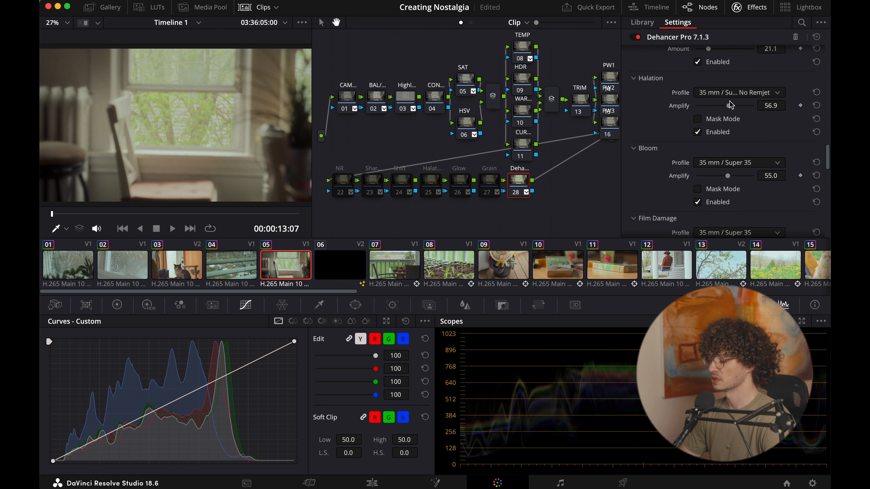
Look through the available Film Grain profiles, from the 8 mm to the 65 mm options, without choosing another one.
scroll(729, 117, "up", 3)
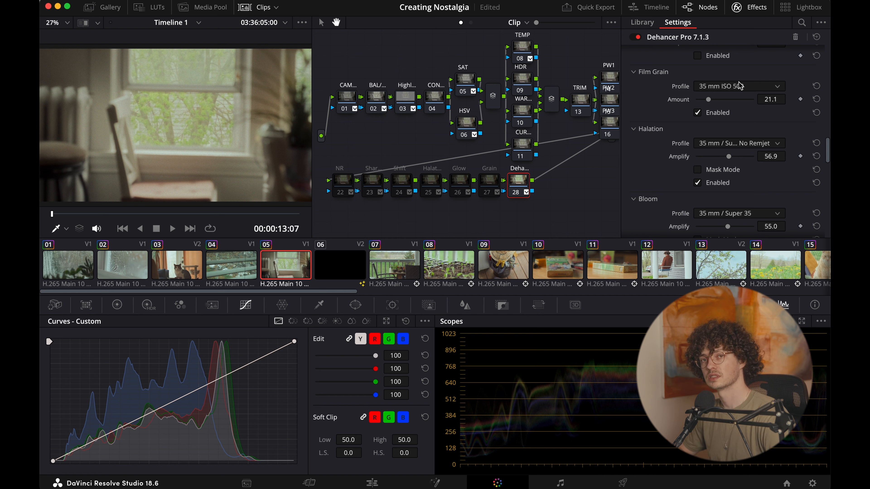
left_click(740, 88)
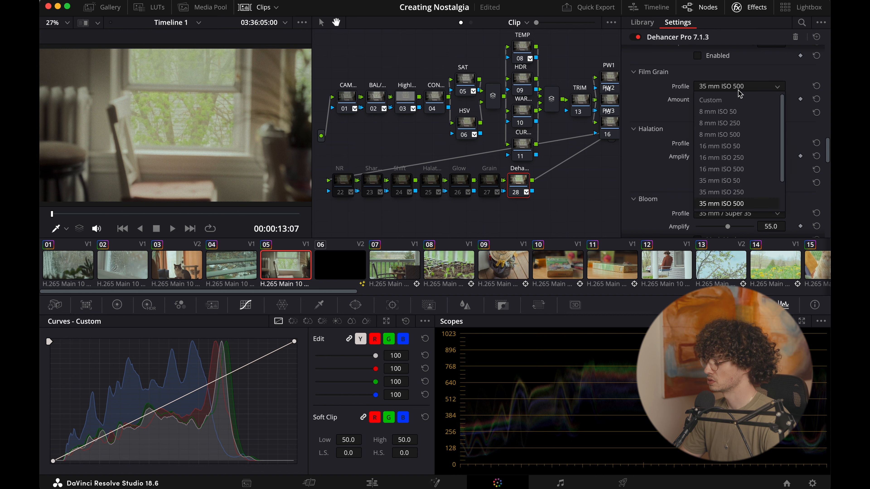
scroll(727, 173, "up", 1)
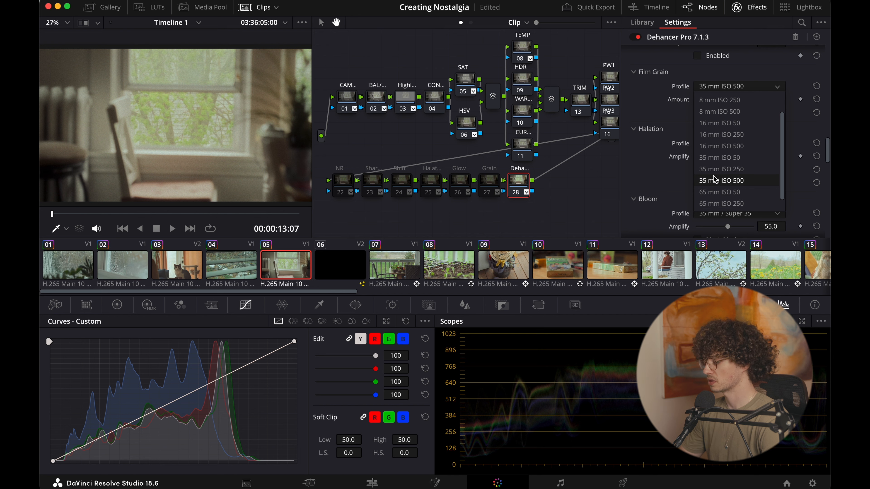
scroll(715, 171, "up", 2)
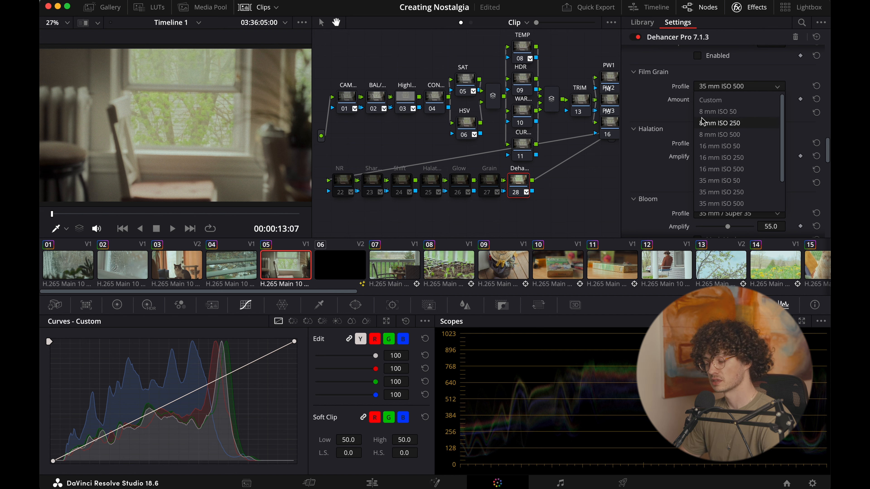
scroll(711, 83, "down", 1)
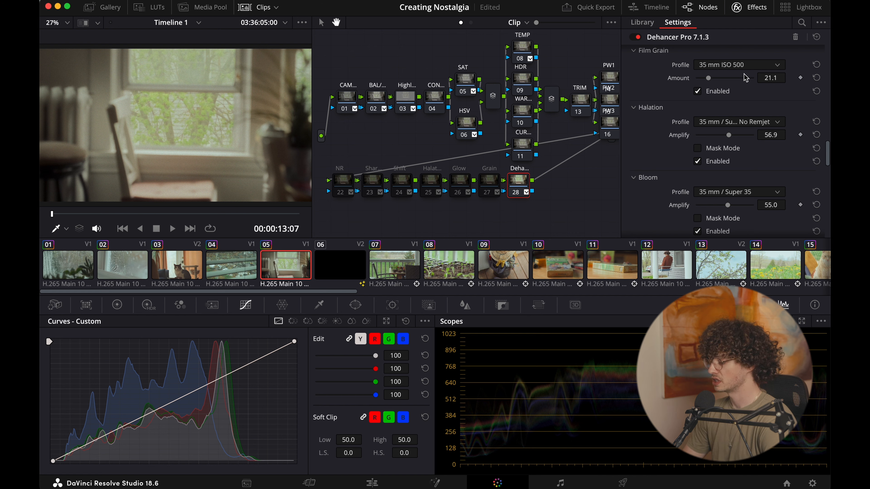
Switch the Film Grain profile to Custom and examine its size, resolution, tonal and chroma parameters.
left_click(765, 68)
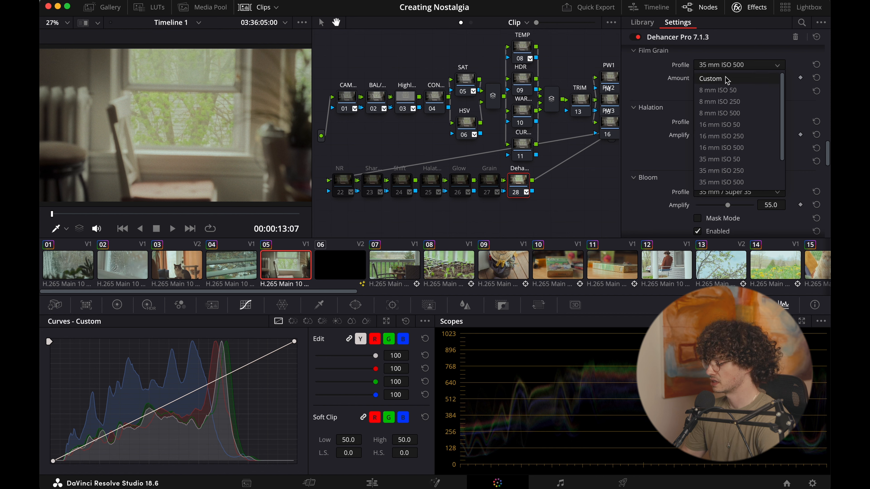
left_click(726, 80)
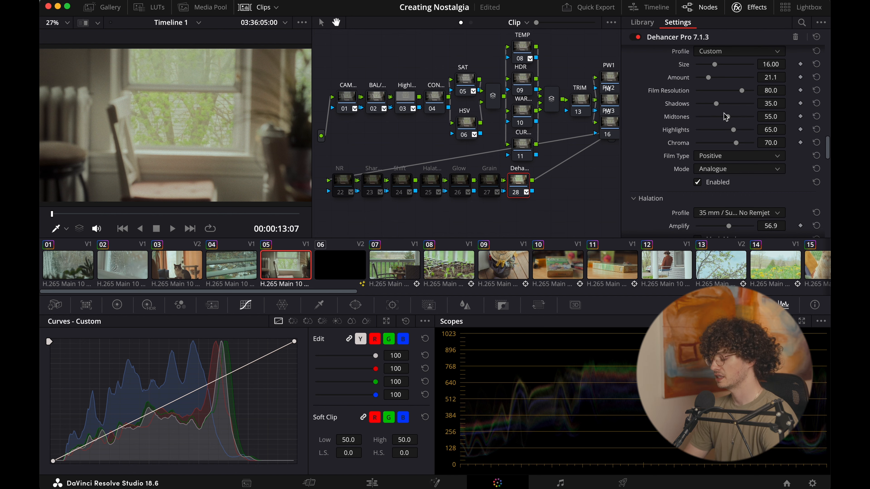
scroll(743, 139, "up", 1)
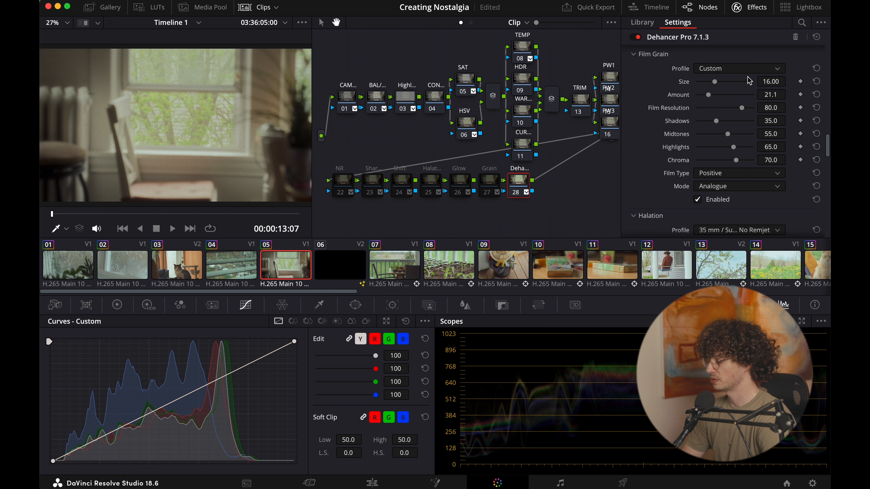
Set the Film Grain profile back to 35 mm ISO 500 and set its amount to 23.0.
left_click(750, 70)
left_click(707, 84)
left_click_drag(706, 82, 709, 82)
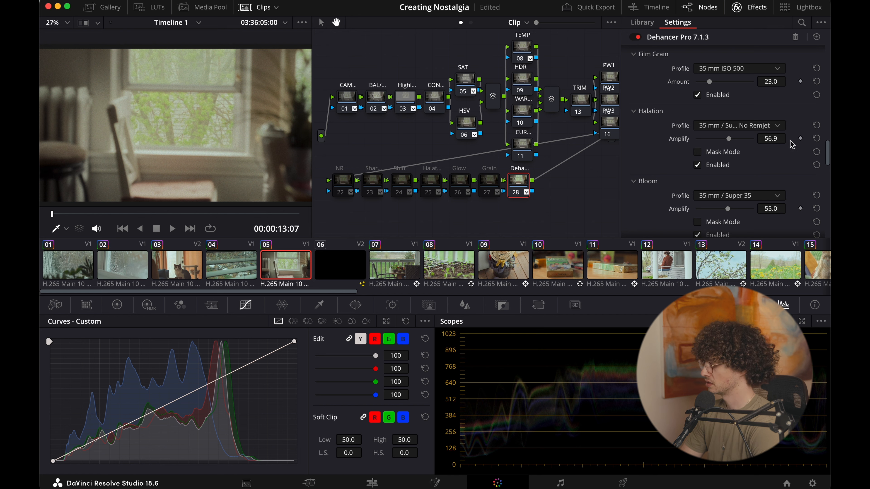
Look through the Halation profiles and keep the current Super 35 No Remjet option.
scroll(743, 173, "down", 2)
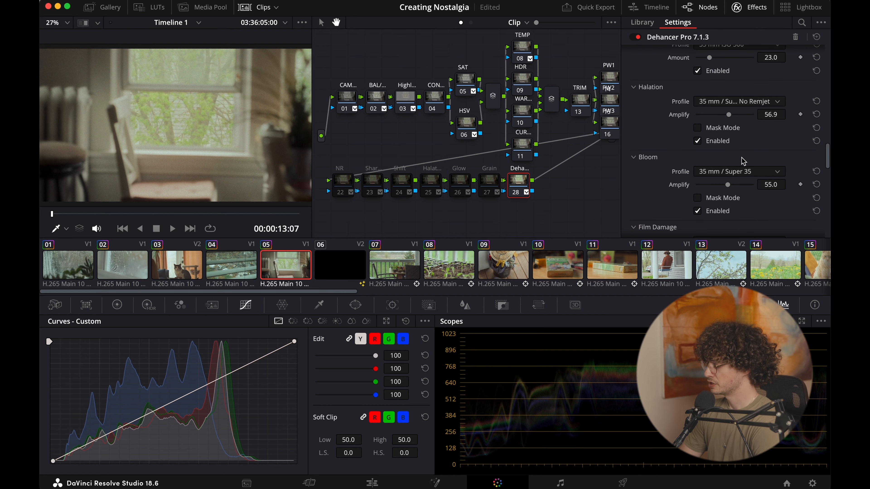
left_click(735, 103)
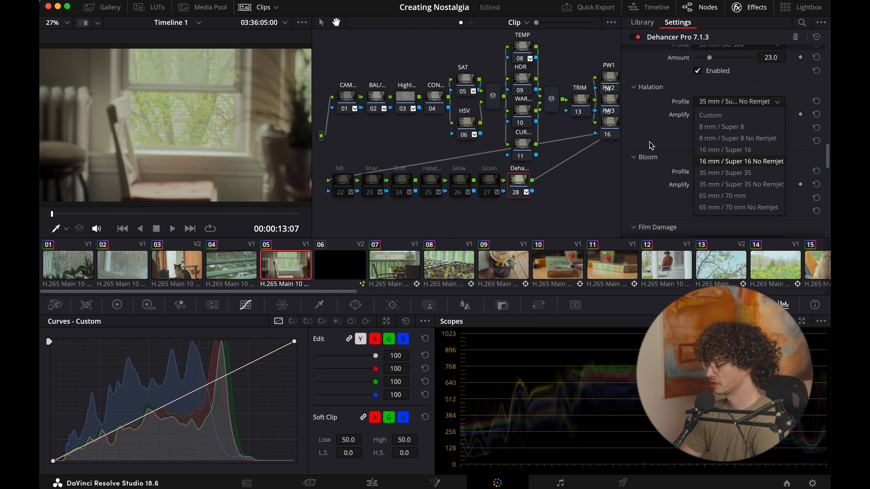
left_click(691, 132)
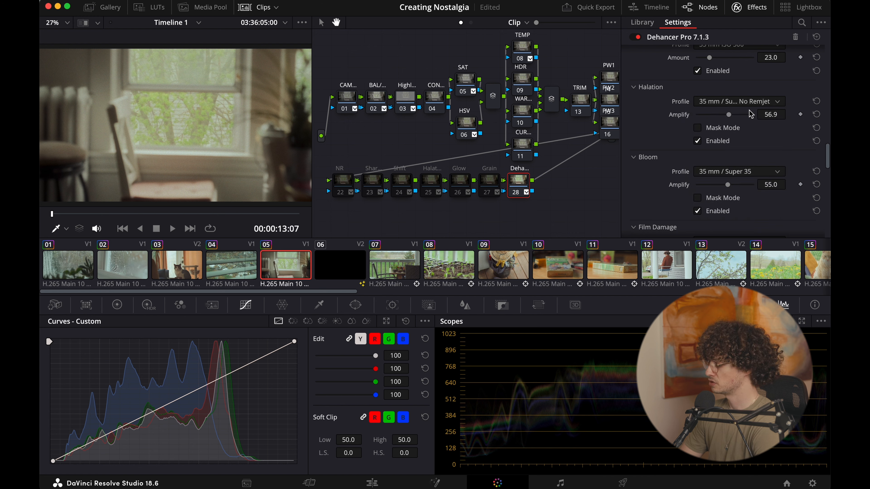
Examine the Film Damage settings and look through its profiles without choosing another one.
scroll(725, 153, "down", 2)
scroll(725, 154, "down", 6)
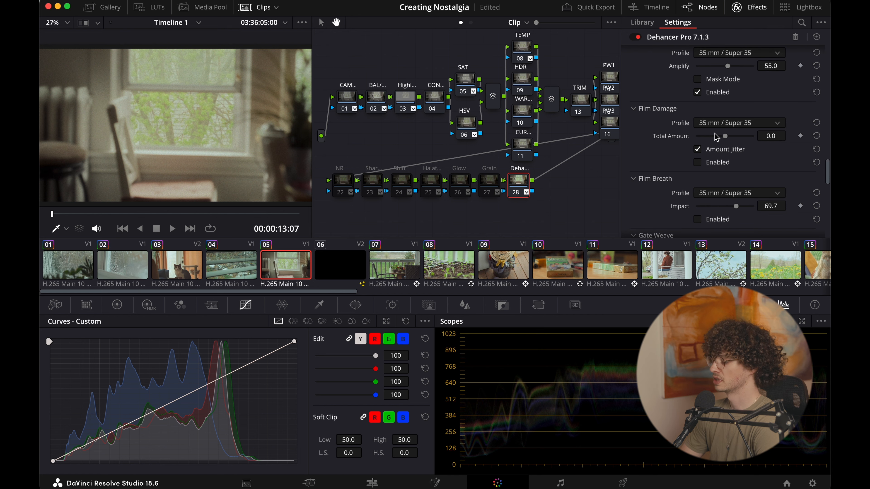
left_click(719, 123)
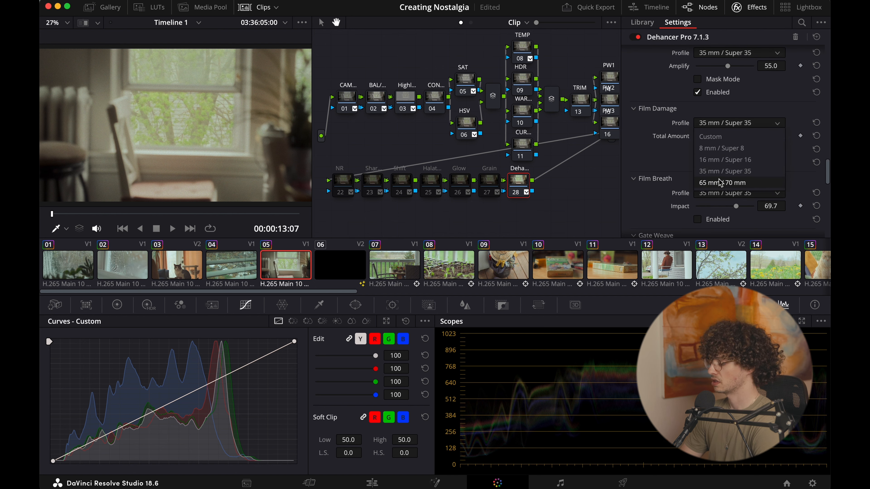
left_click(756, 103)
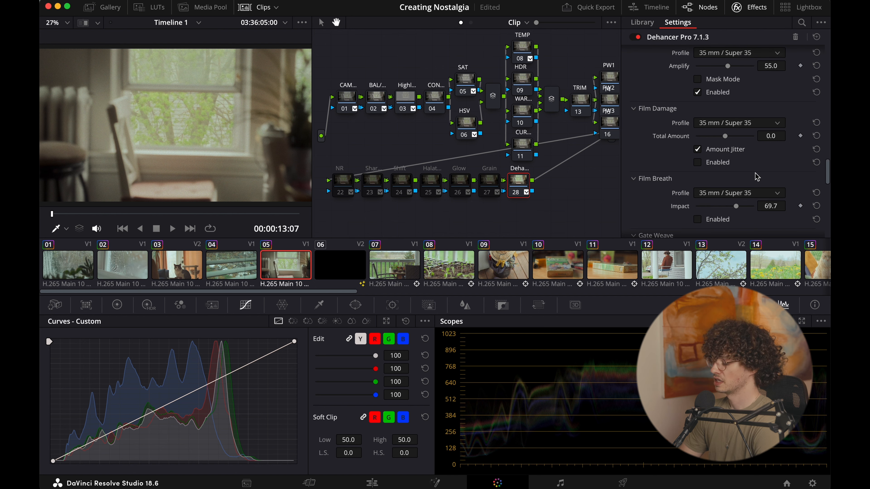
Preview the Overscan effect with the Super 16mm 1.66:1 gate type and disable Overscan again.
scroll(756, 176, "down", 2)
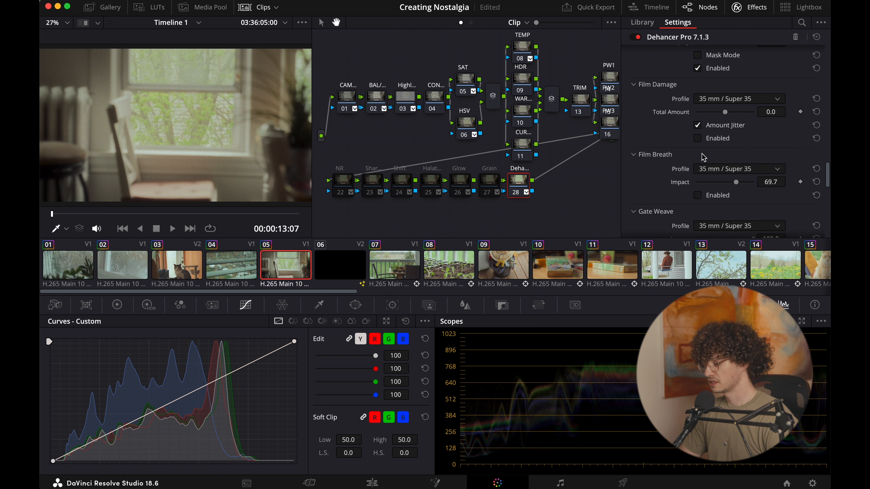
scroll(705, 156, "down", 10)
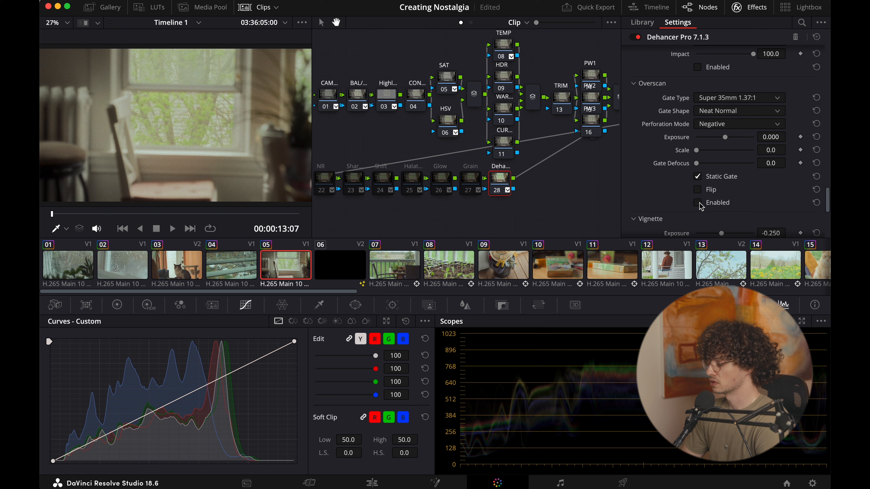
left_click(697, 203)
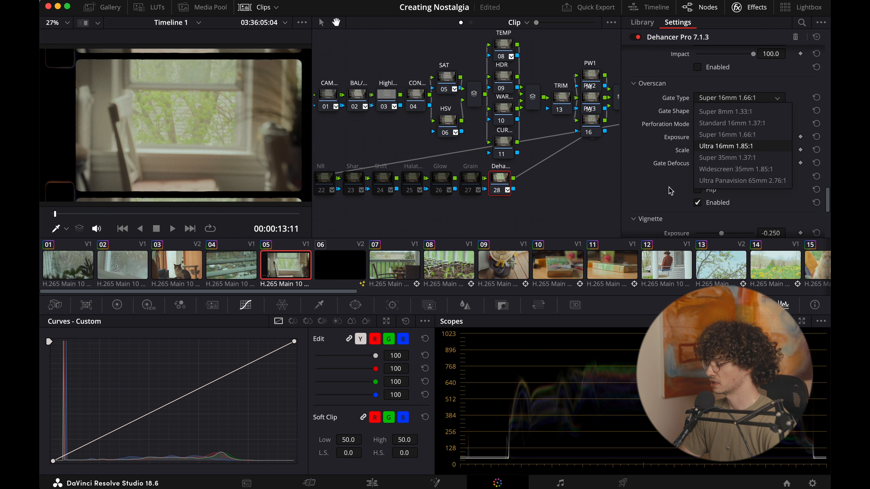
left_click(670, 191)
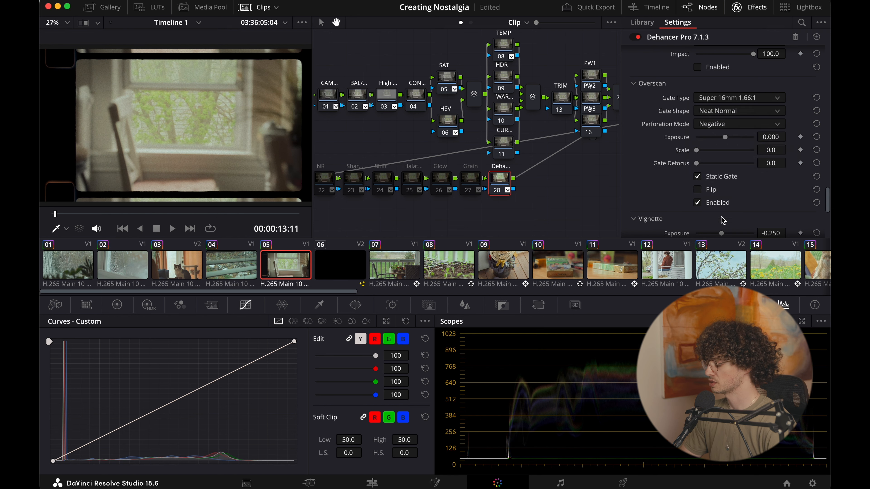
left_click(698, 203)
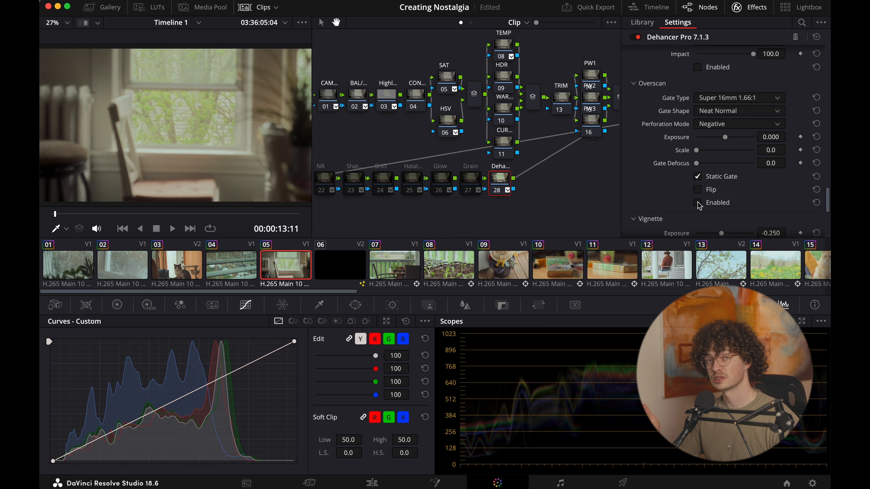
Look over the remaining Dehancer sections and back to the Film settings, and select the balance node 02.
scroll(699, 205, "down", 5)
scroll(656, 171, "up", 10)
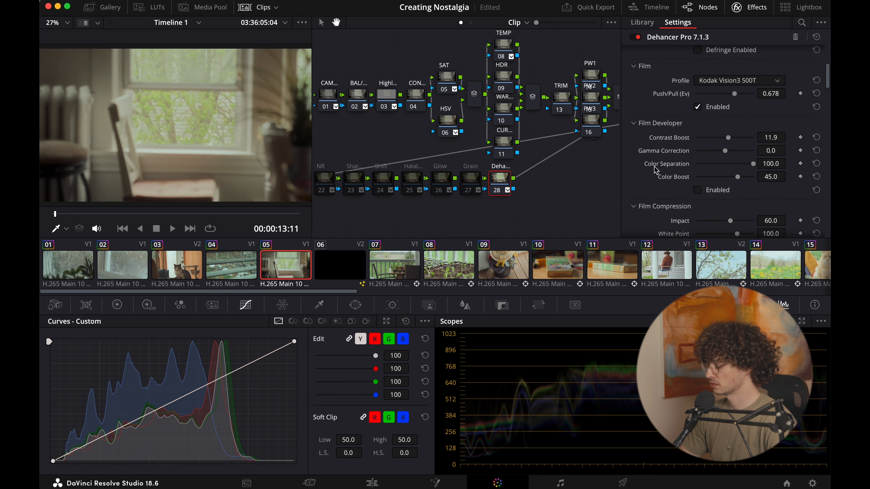
scroll(655, 170, "up", 8)
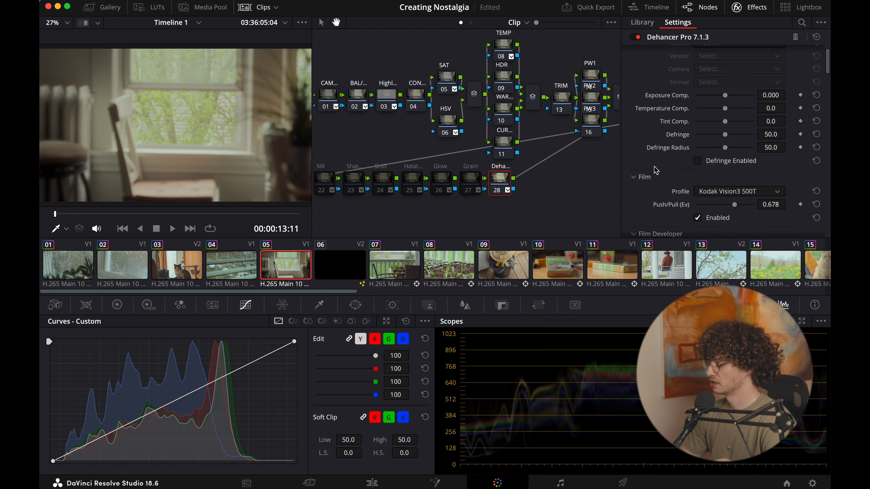
scroll(639, 196, "down", 1)
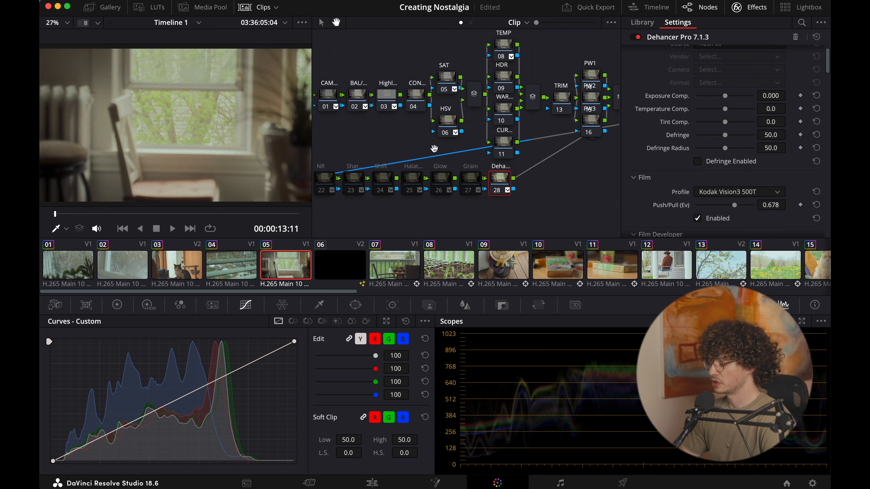
left_click_drag(372, 140, 403, 141)
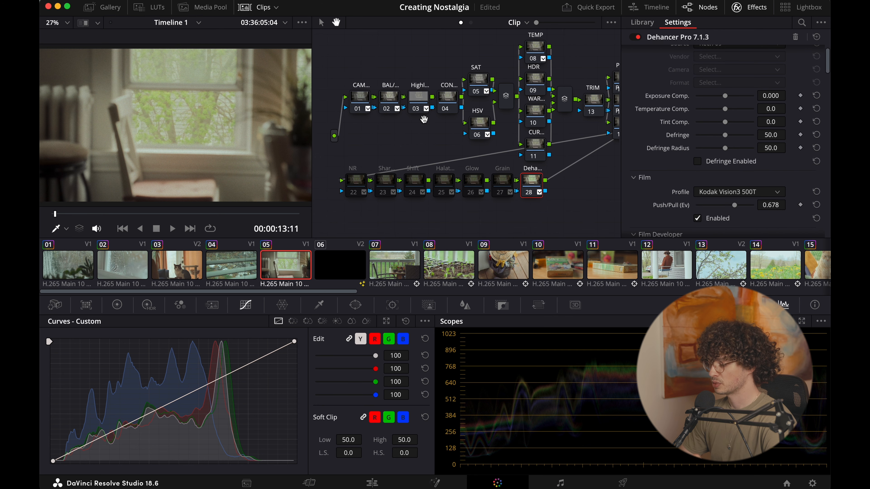
left_click(393, 101)
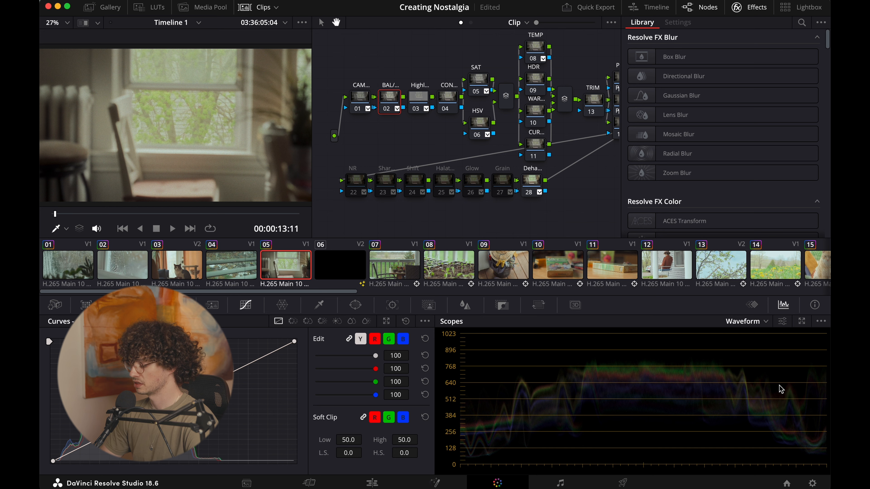
Increase the brightness of the waveform scope's trace in the scope display settings.
left_click(746, 321)
left_click(800, 323)
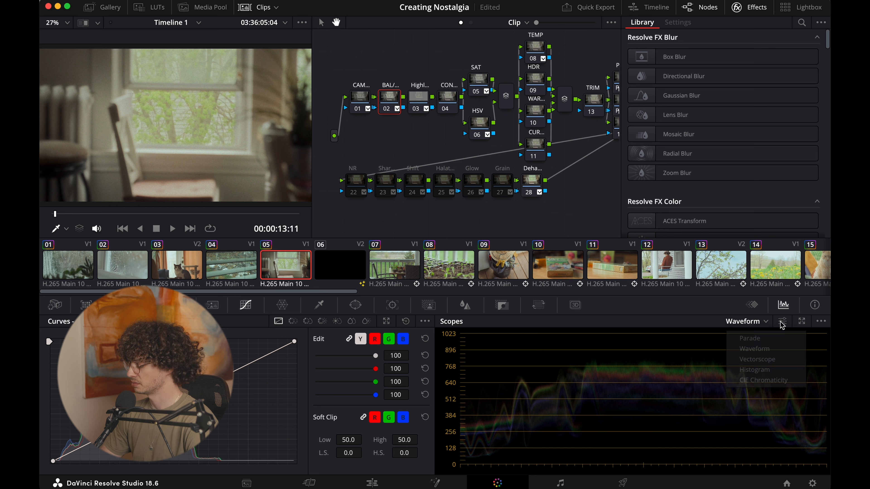
left_click(782, 320)
left_click_drag(736, 358, 752, 358)
left_click(673, 319)
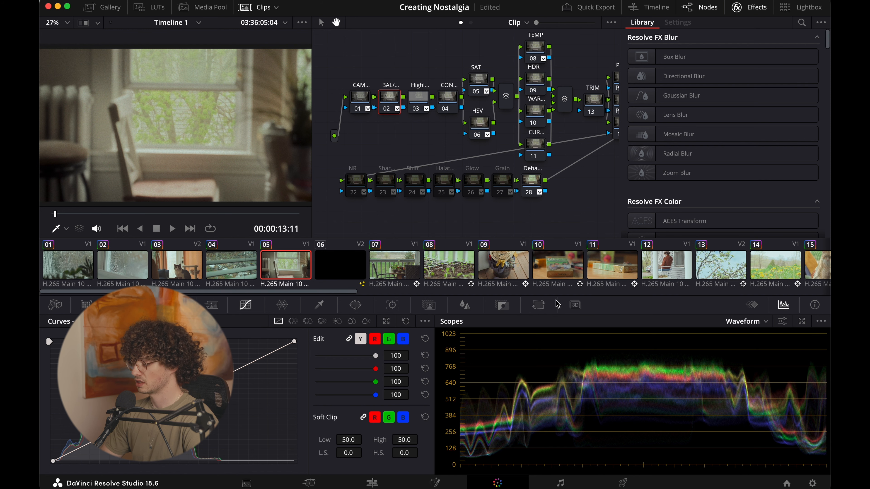
Inspect the waveform of the window clip, and show seedling clip 08 to examine its waveform and node tree.
scroll(458, 379, "left", 3)
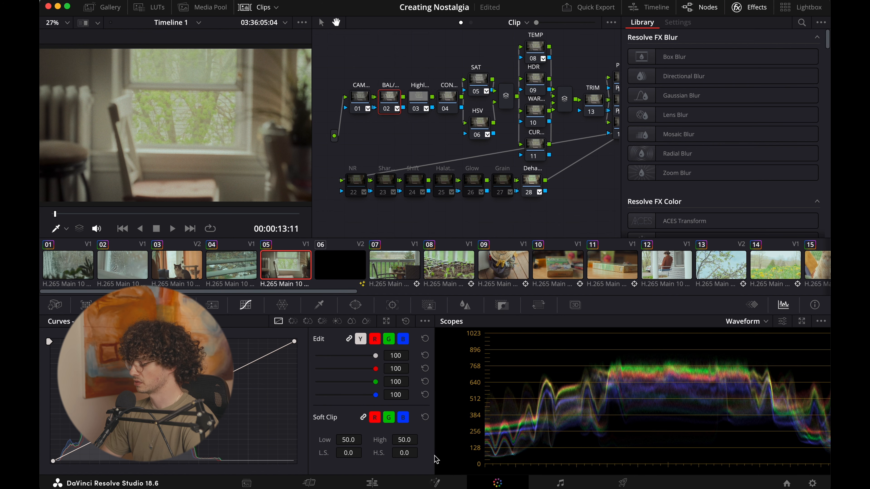
scroll(534, 400, "right", 4)
scroll(470, 123, "right", 1)
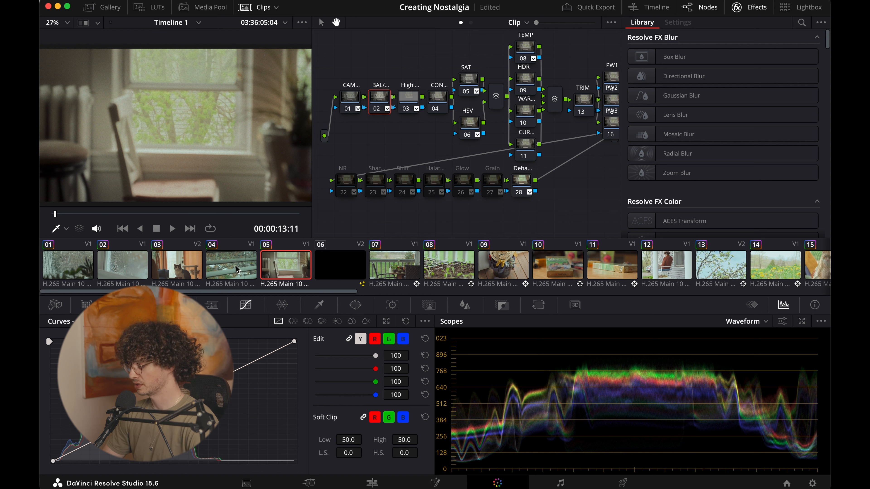
left_click(449, 271)
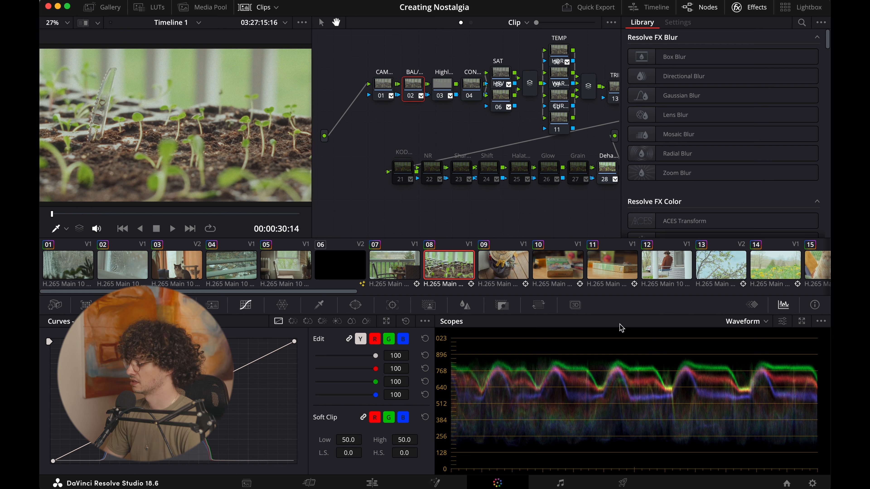
scroll(489, 273, "right", 3)
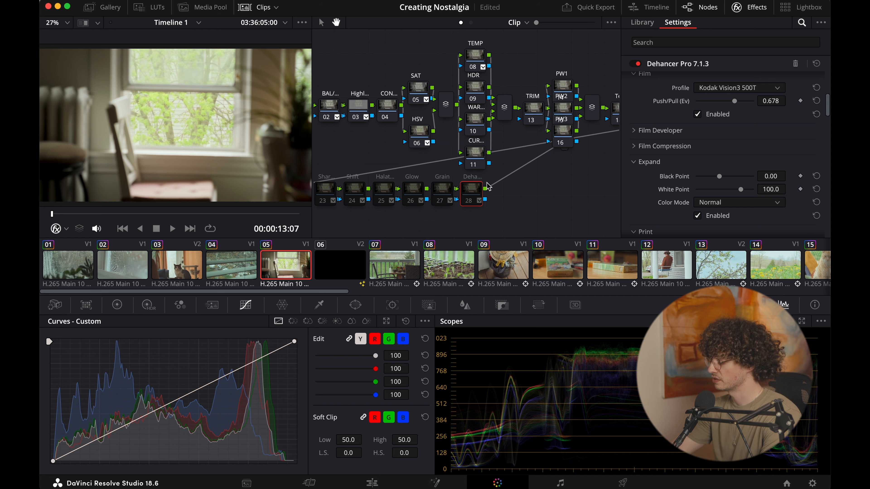
Compare clip 05 with and without the film look by repeatedly disabling and re-enabling the Dehancer node 28.
key("super+d")
key("super+d")
key("super+d")
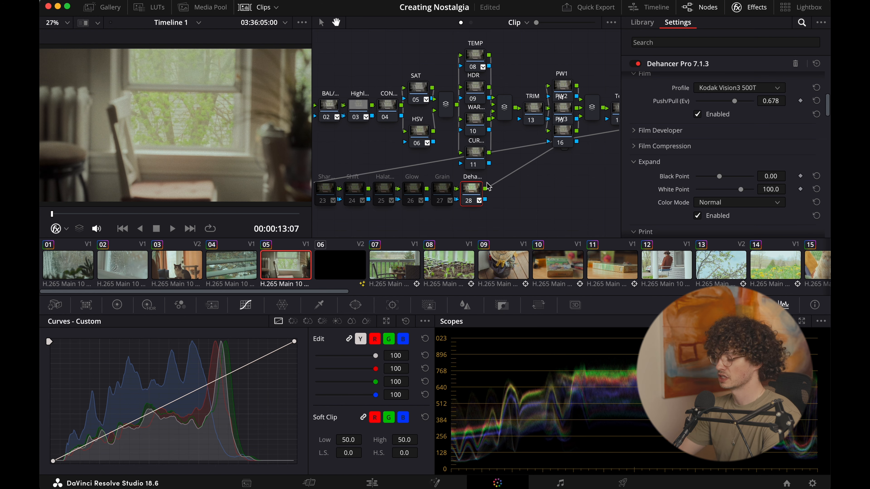
key("super+d")
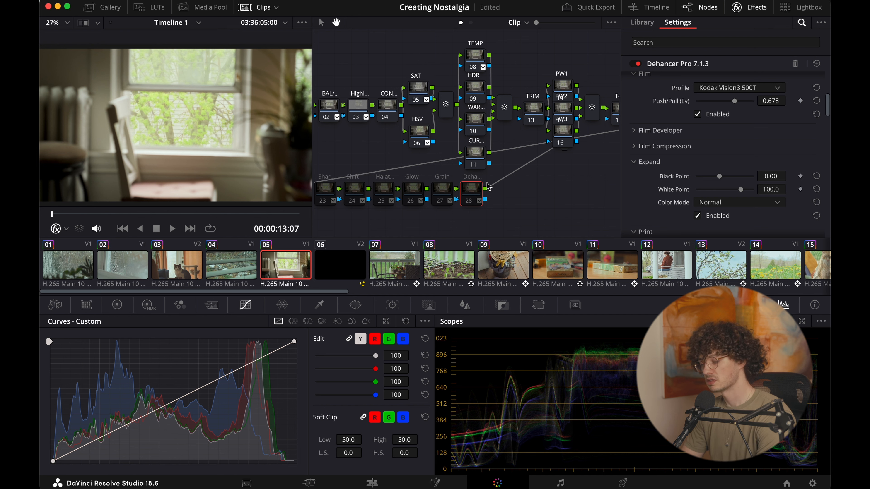
key("super+d")
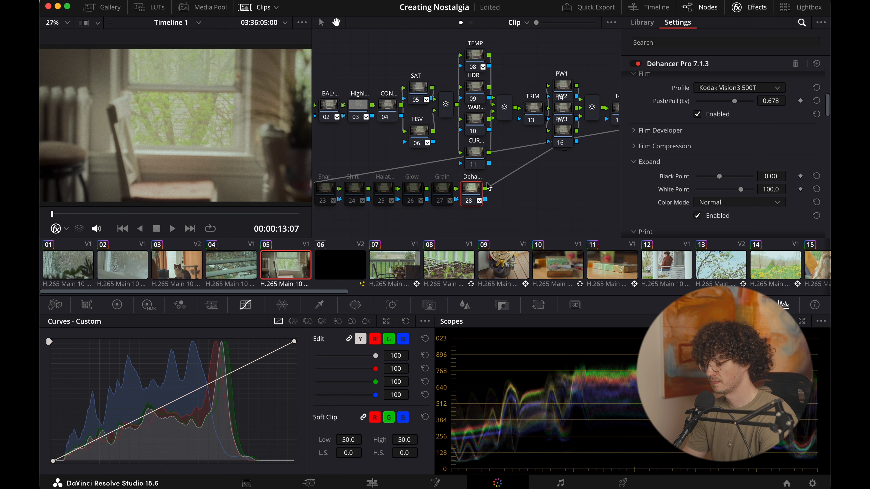
key("super+d")
key("super+d")
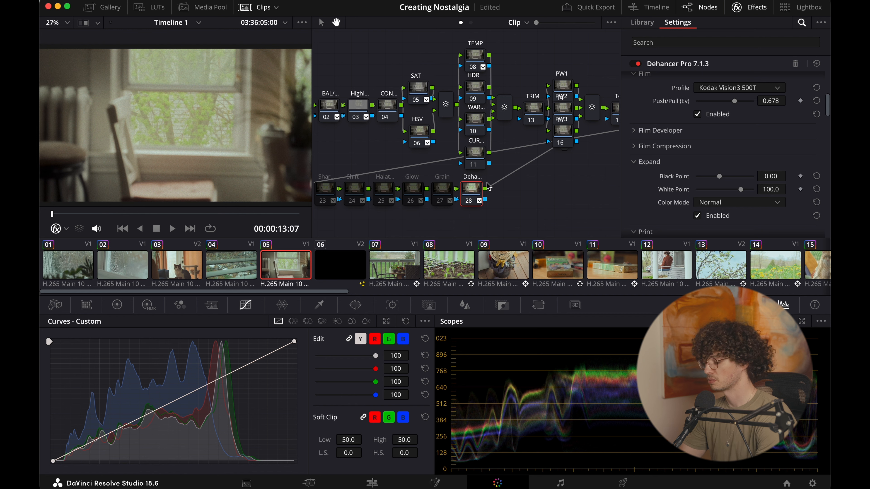
Turn the Dehancer node 28 off and on again to judge its effect on the window clip's image and waveform.
key("super+d")
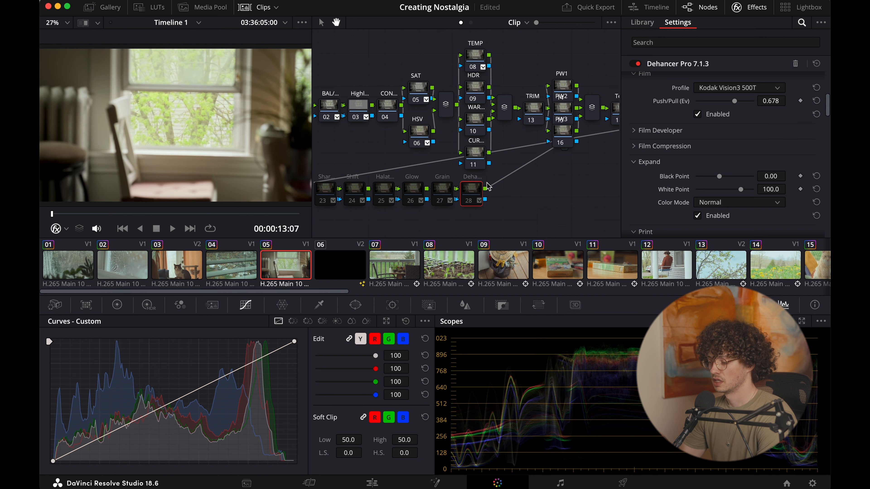
key("super+d")
key("super+d")
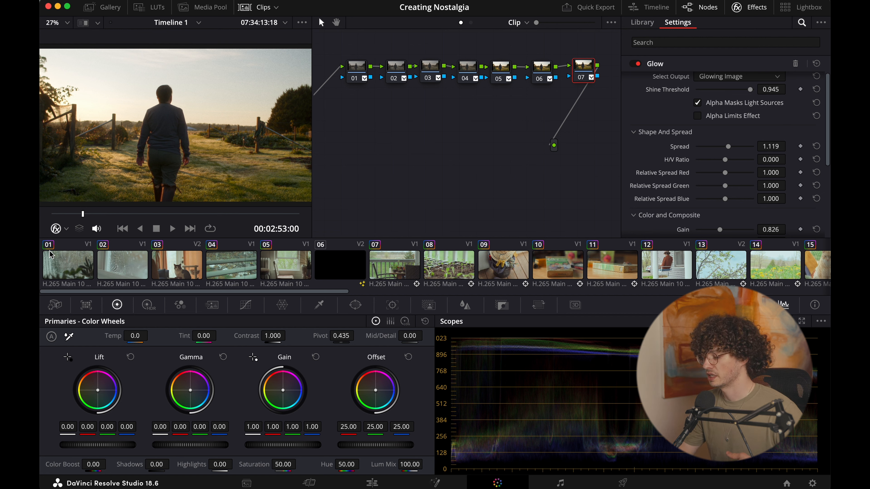
Show clip 05 and look through the film stock profiles offered in Dehancer's Film section.
left_click(289, 273)
scroll(692, 203, "down", 5)
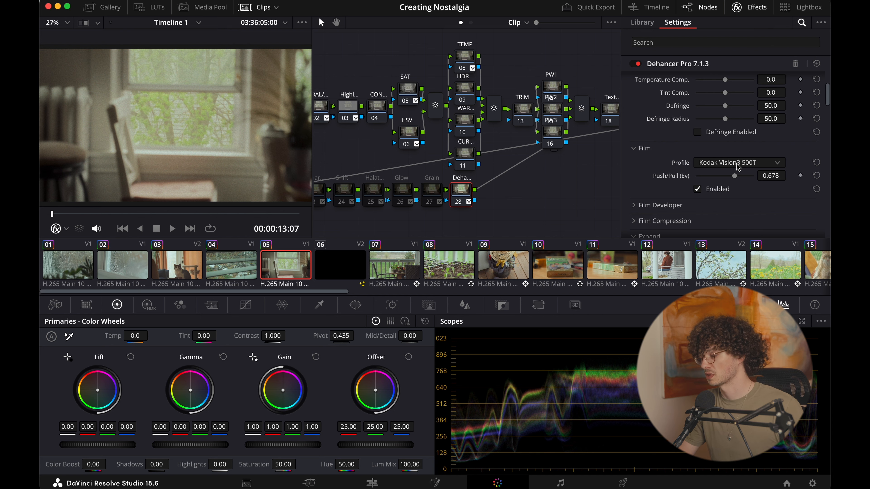
left_click(738, 167)
scroll(734, 235, "up", 6)
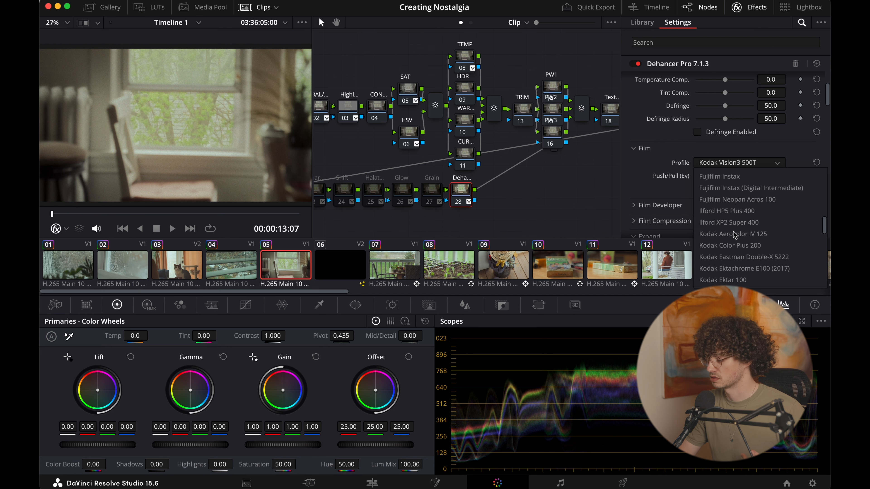
scroll(735, 235, "down", 5)
left_click(746, 199)
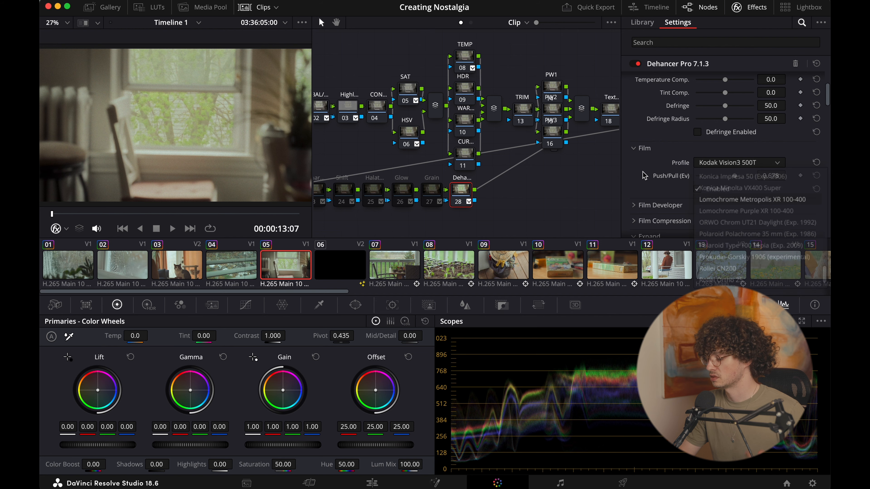
Look through the print profiles offered in Dehancer's Print section for clip 05.
scroll(724, 158, "down", 5)
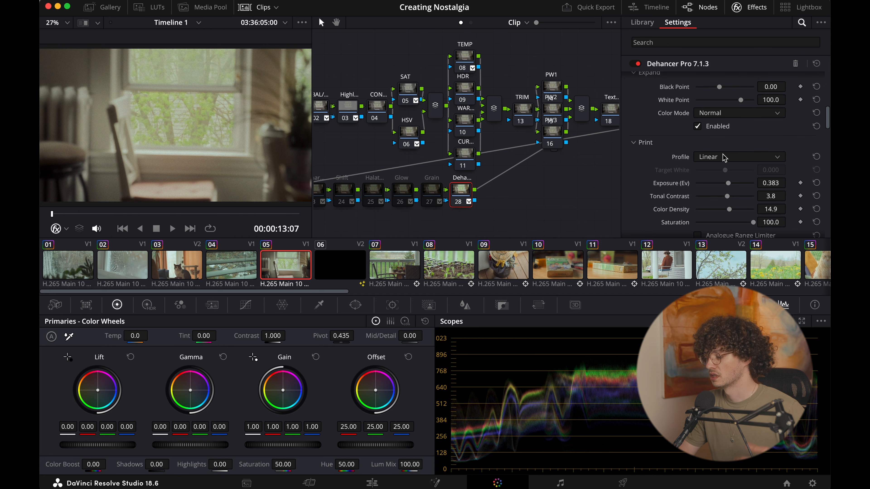
left_click(738, 158)
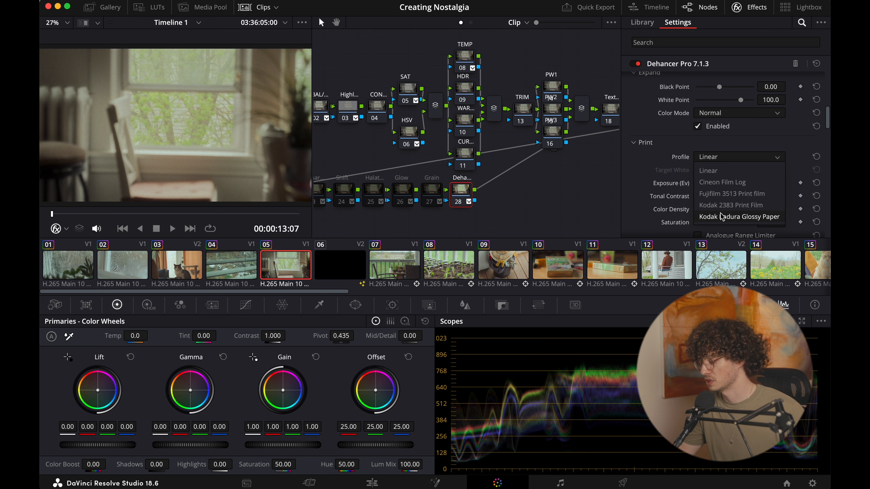
left_click(622, 173)
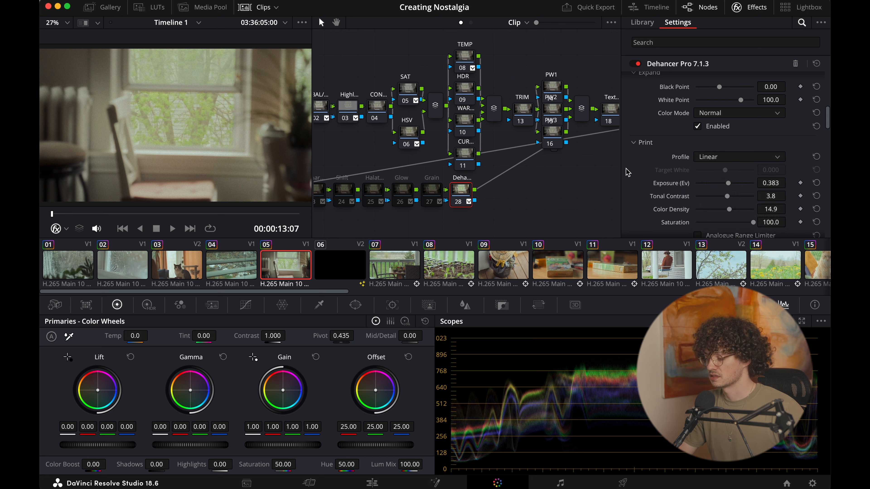
scroll(643, 194, "down", 2)
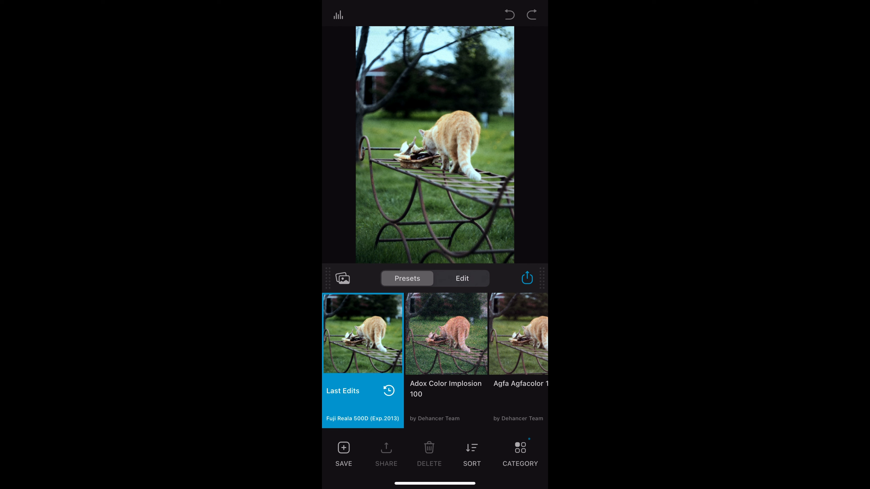
Switch to the Dehancer mobile app, browse its presets and apply Fujichrome Velvia 100 to the cat photo.
scroll(435, 359, "right", 5)
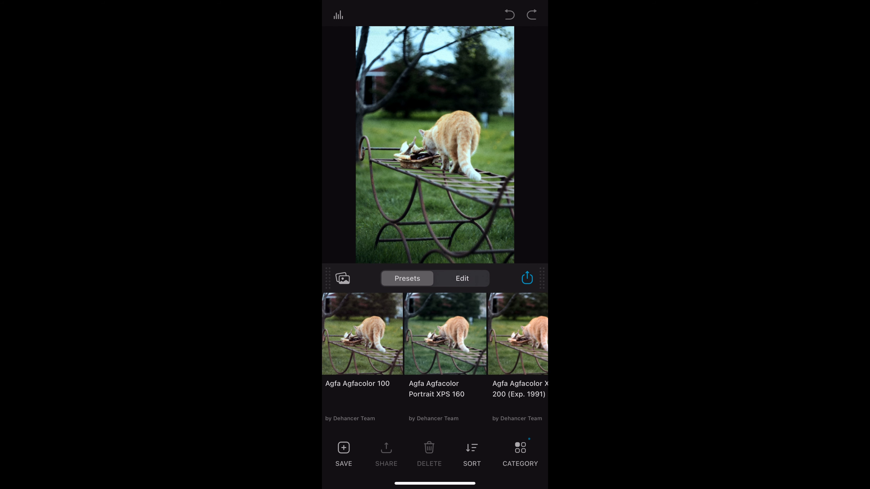
scroll(434, 333, "right", 8)
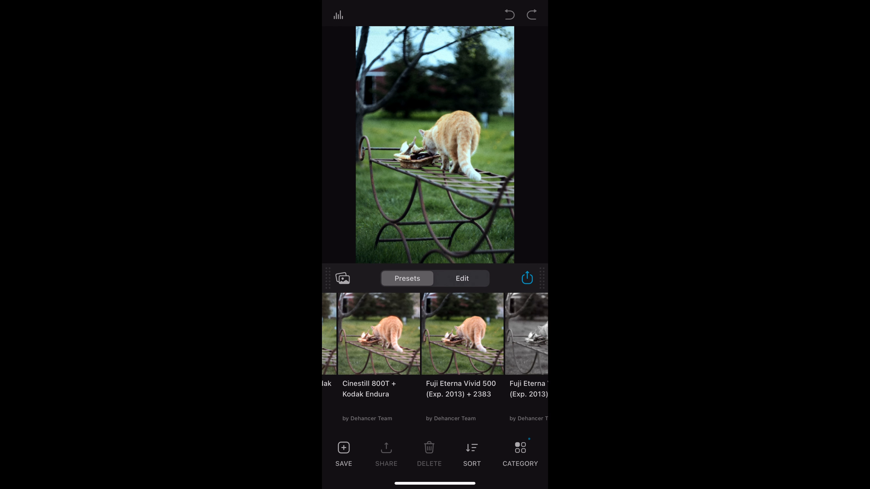
scroll(434, 334, "right", 3)
scroll(434, 334, "right", 3)
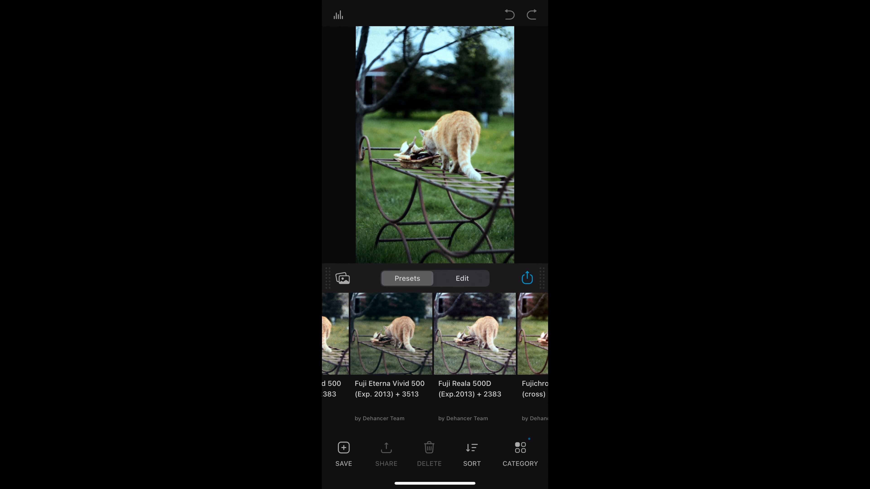
scroll(435, 333, "right", 7)
left_click(403, 334)
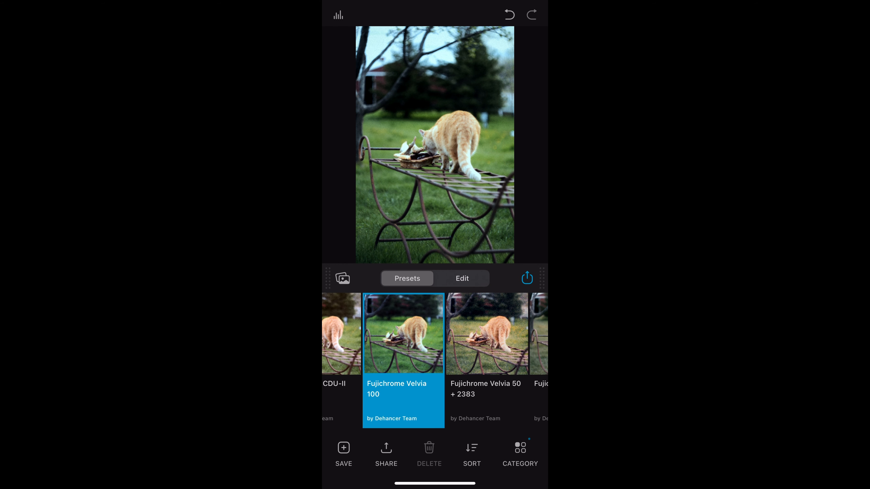
left_click(434, 144)
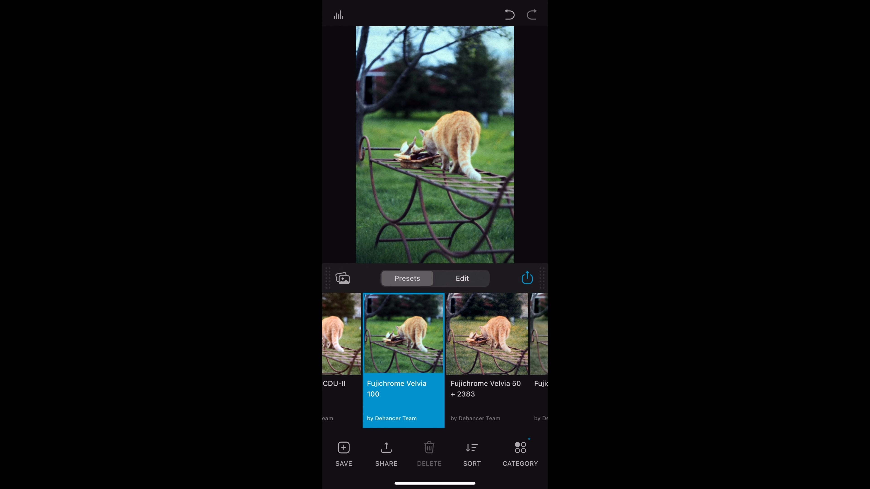
In the photo's Print settings, set the exposure to -0.20 and the profile to Kodak Endura Glossy Paper.
left_click(462, 278)
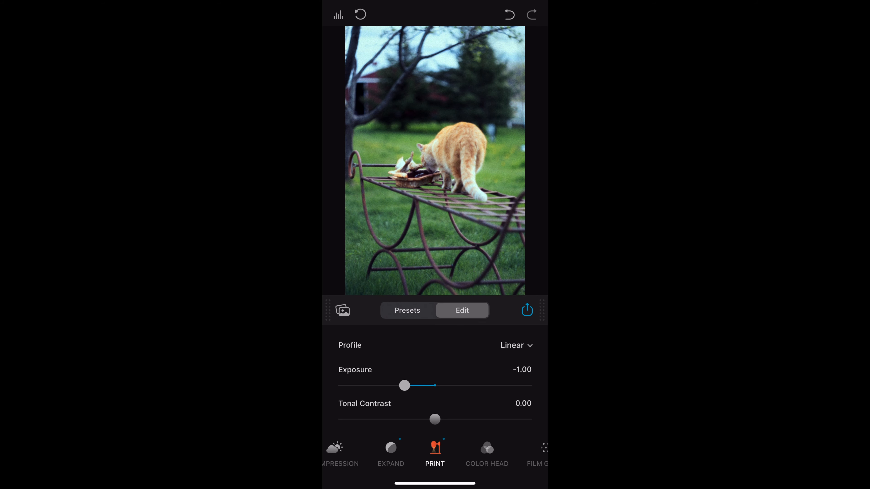
left_click_drag(404, 386, 417, 385)
scroll(434, 377, "down", 2)
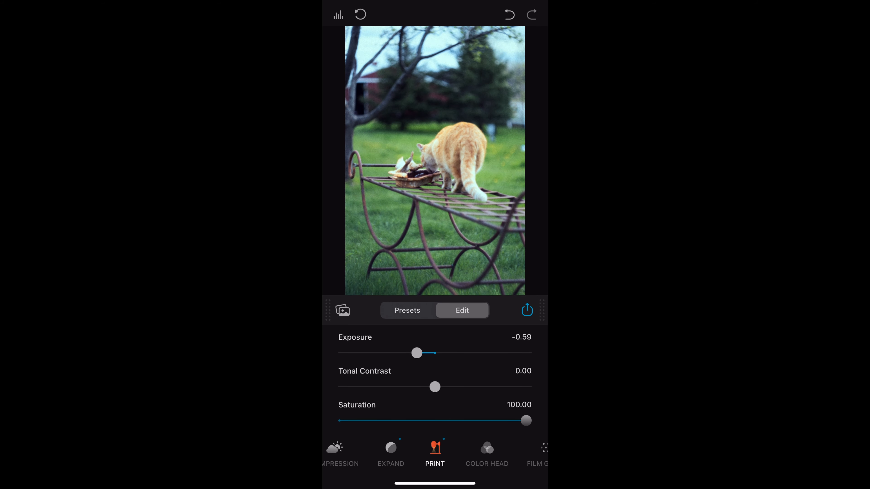
left_click_drag(416, 353, 428, 353)
scroll(435, 377, "up", 2)
scroll(435, 377, "down", 1)
scroll(435, 377, "up", 1)
left_click(516, 345)
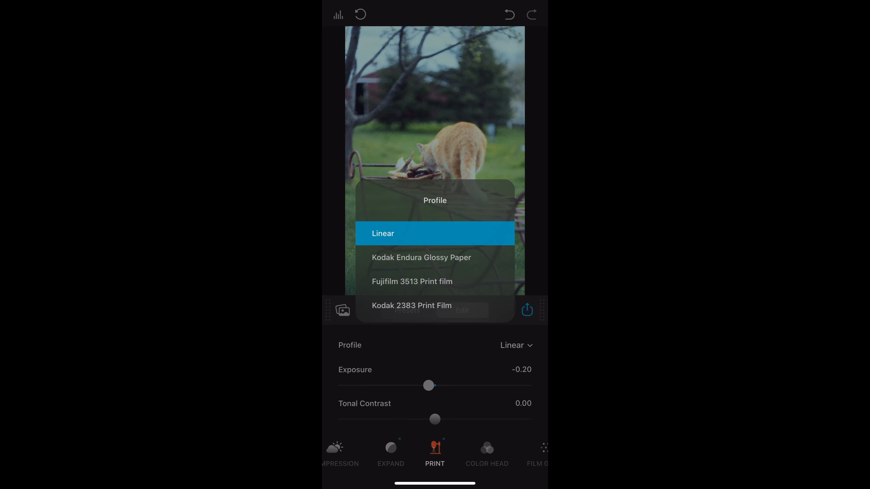
left_click(422, 257)
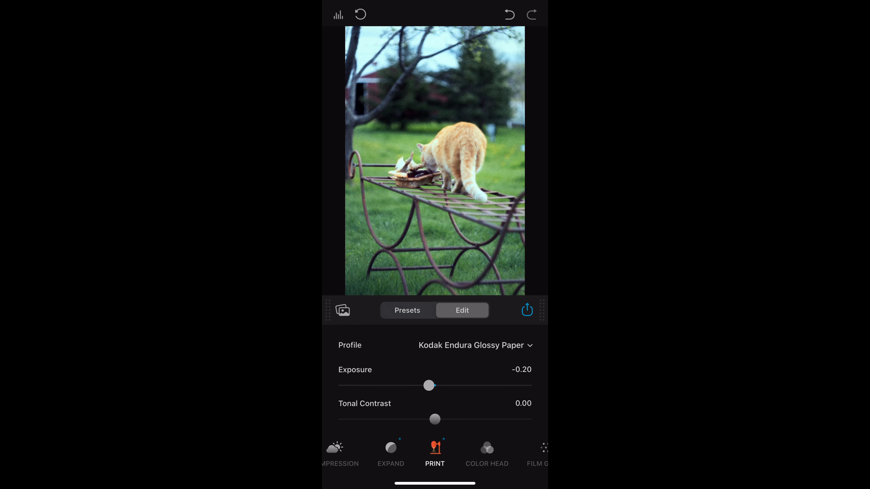
Raise the print's Tonal Contrast slightly and set its Color Density to 50.59.
scroll(434, 376, "down", 1)
left_click_drag(434, 397, 480, 407)
scroll(435, 377, "down", 2)
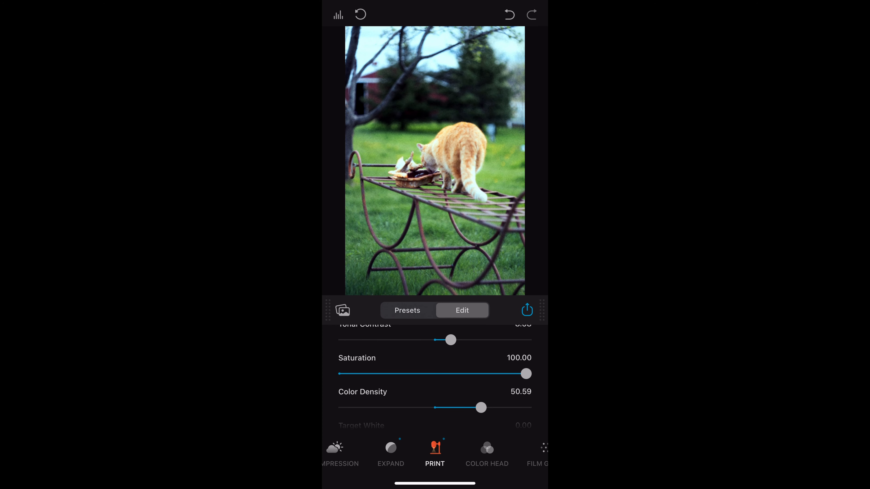
Browse the film stocks, try Fujichrome Velvia 50, and change the photo's film to Kodak Color Plus 200.
scroll(435, 452, "left", 4)
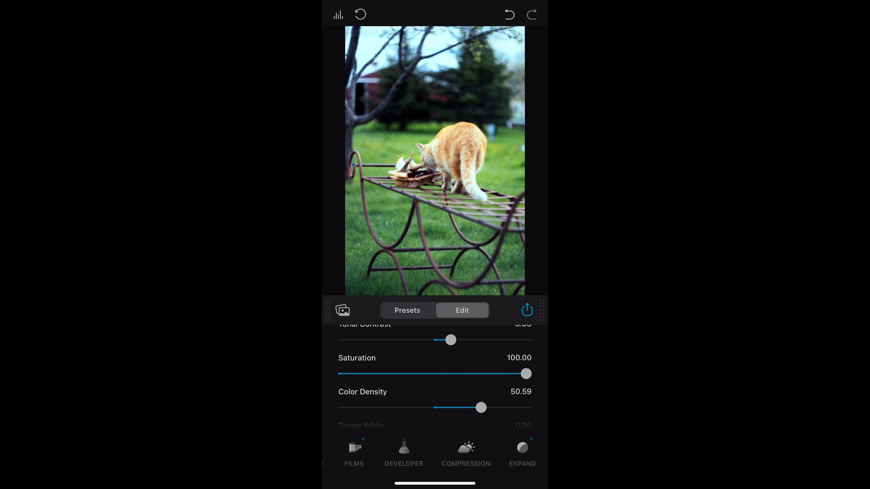
scroll(435, 453, "left", 3)
left_click(440, 451)
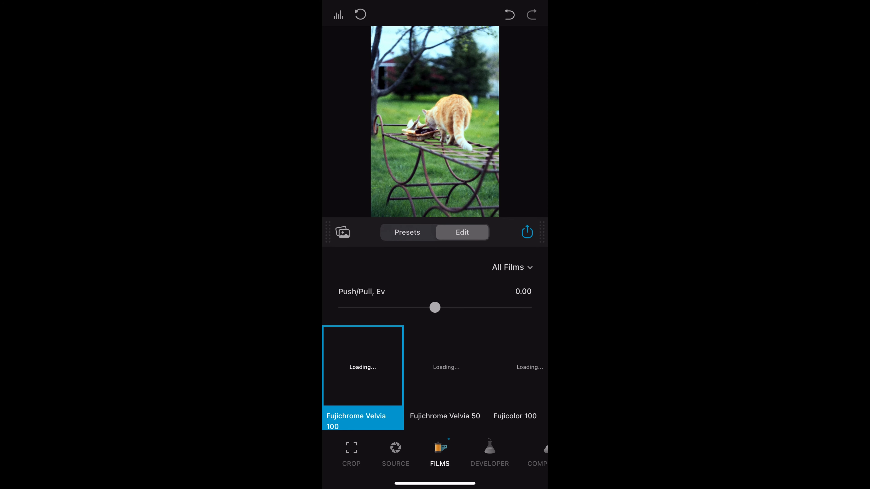
scroll(435, 376, "right", 2)
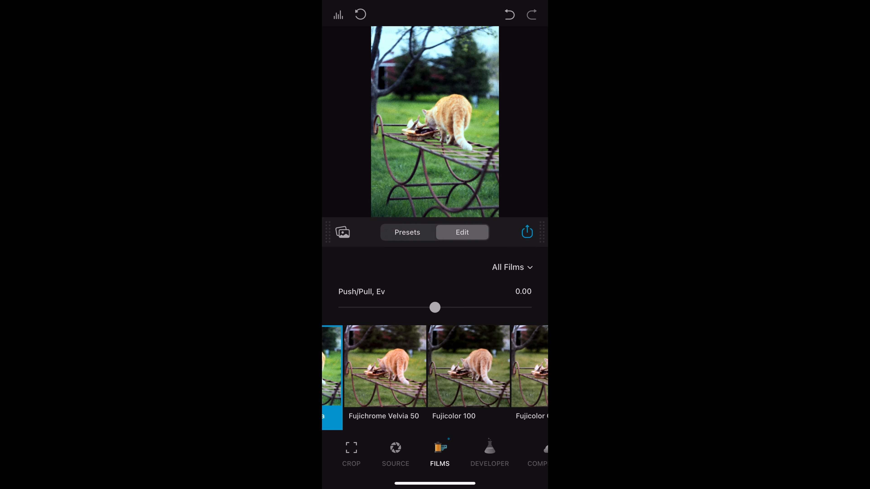
scroll(435, 377, "left", 2)
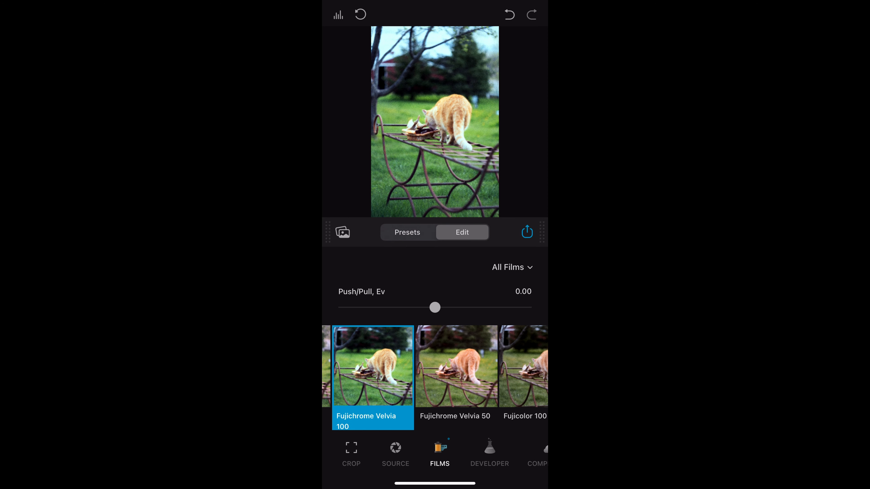
left_click(456, 366)
scroll(435, 376, "right", 6)
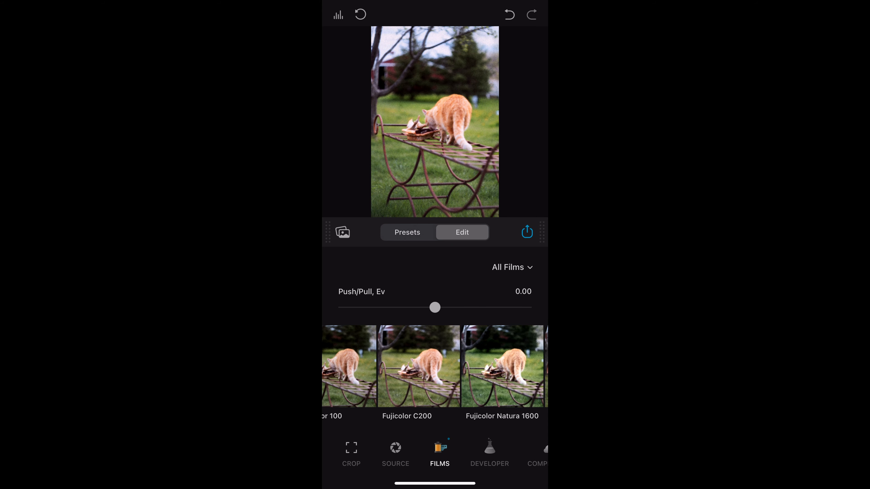
scroll(435, 366, "right", 10)
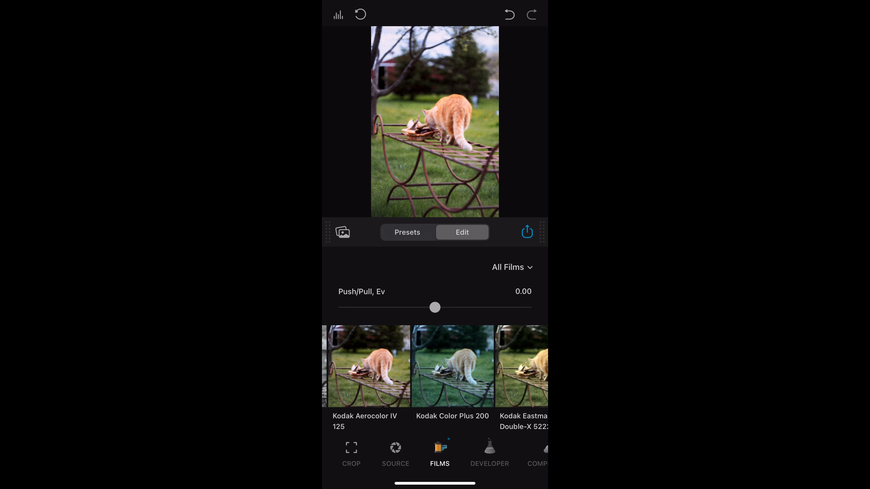
scroll(435, 366, "right", 1)
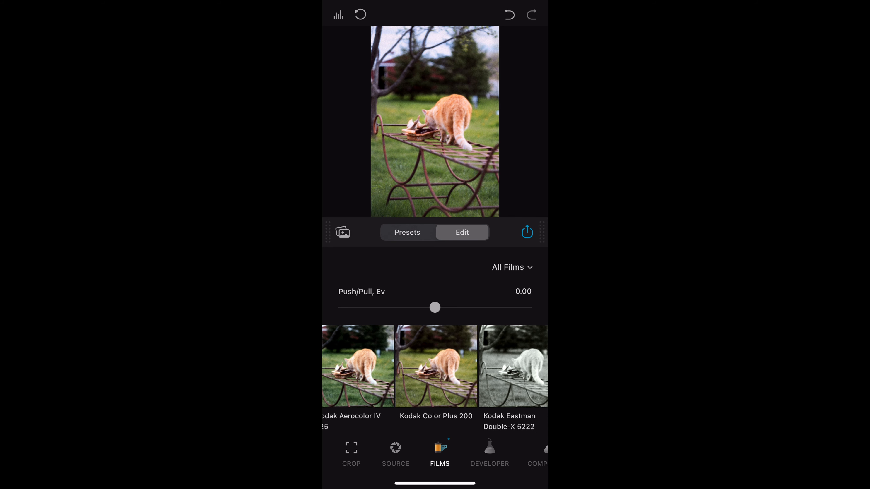
left_click(436, 366)
In the Developer settings, set Contrast Boost to 6.58 and Color Boost to 20.65.
left_click(489, 453)
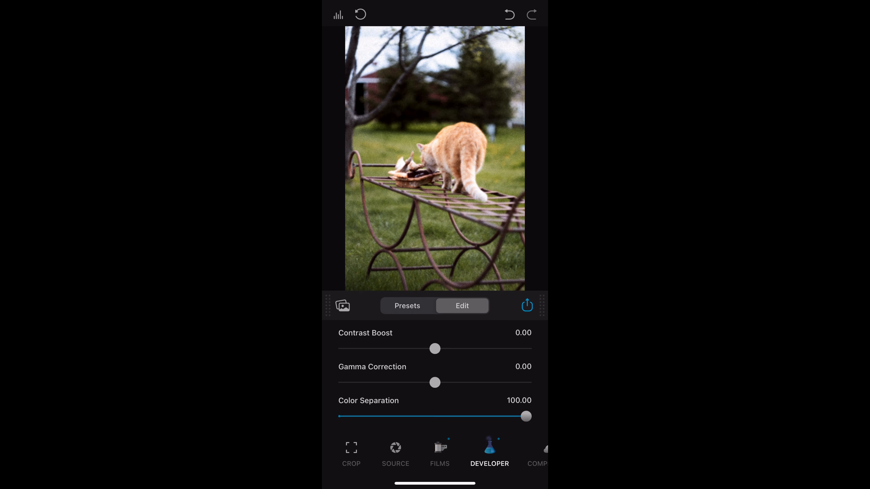
left_click_drag(434, 353, 441, 353)
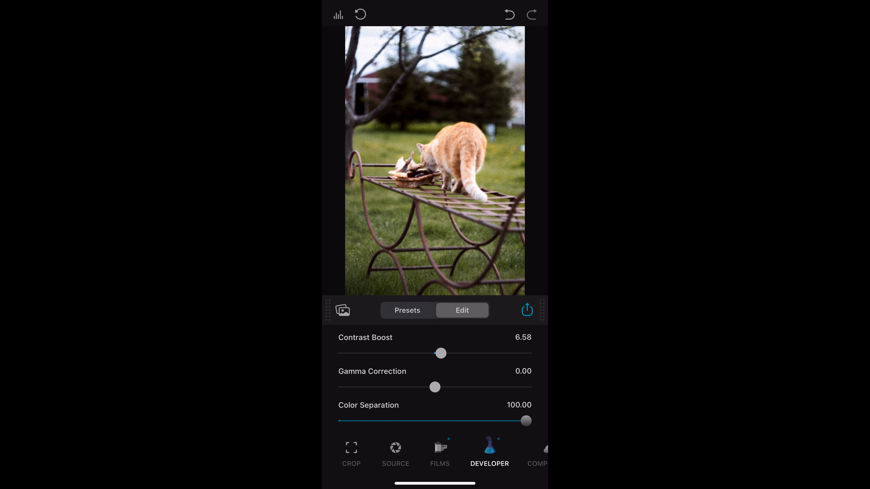
scroll(435, 380, "down", 3)
left_click_drag(435, 408, 453, 408)
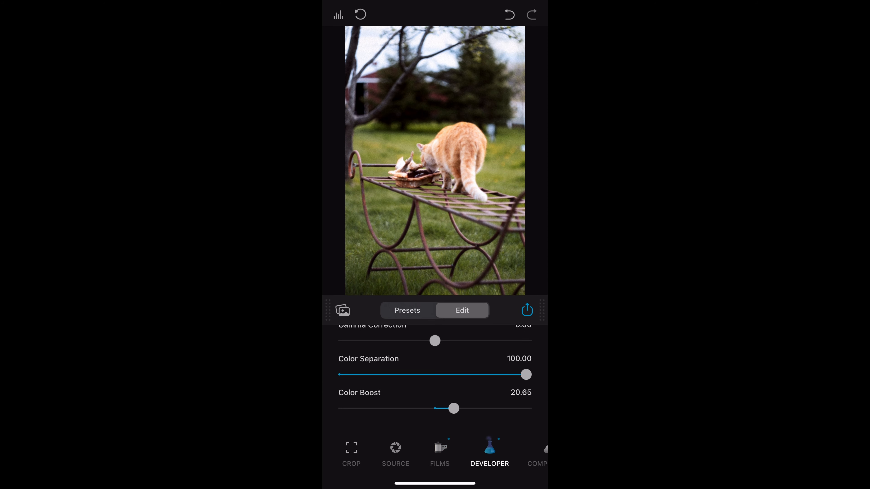
In the Bloom settings, raise Amplify to about a third of its range and set Highlights to 92.42.
scroll(435, 453, "right", 10)
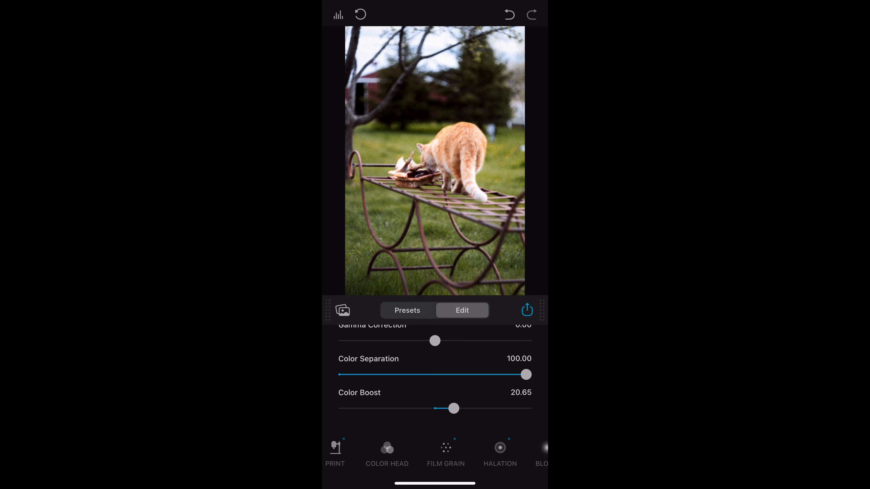
scroll(435, 452, "right", 5)
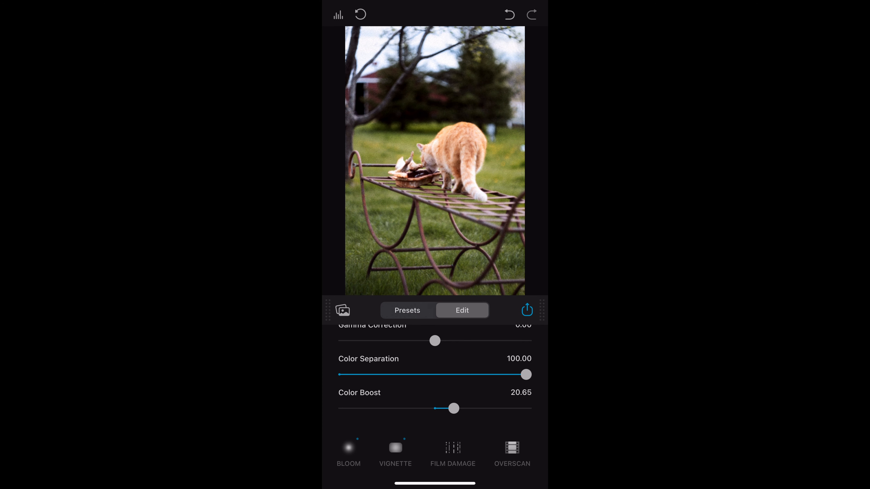
scroll(434, 453, "left", 2)
left_click(446, 452)
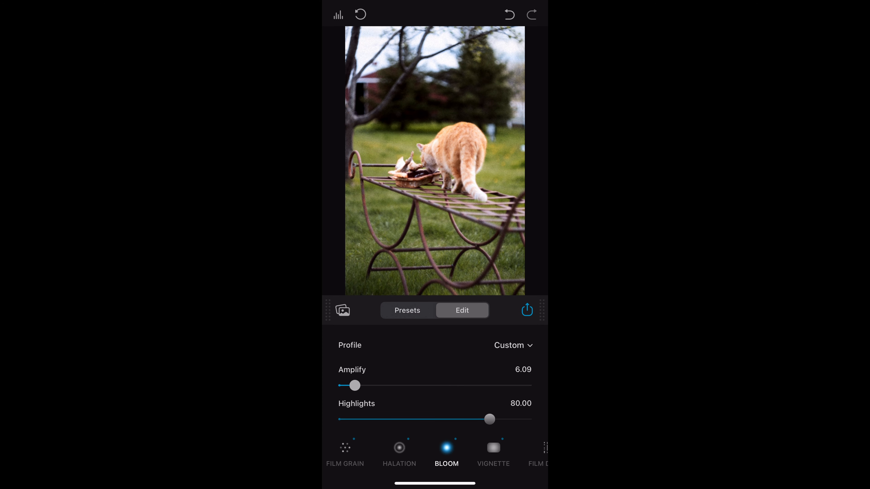
left_click_drag(355, 385, 407, 386)
left_click_drag(489, 419, 512, 419)
scroll(435, 394, "down", 3)
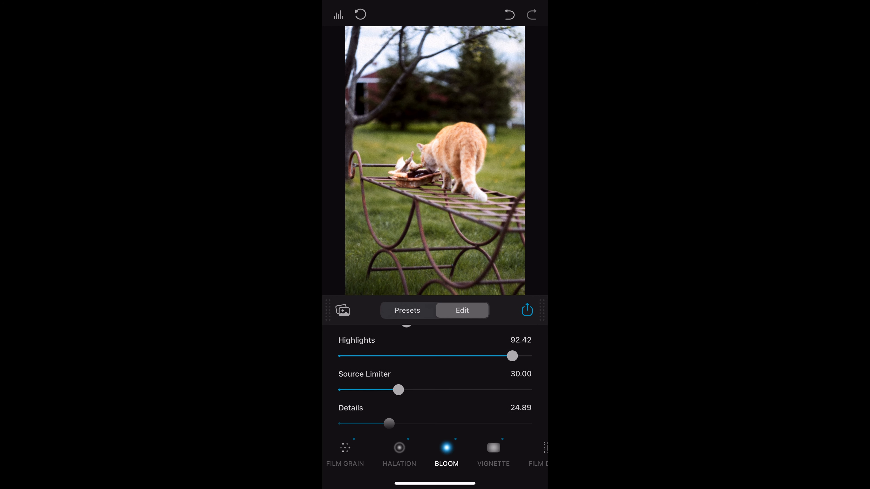
Set the bloom's Source Limiter to 43.92 and view the remaining Bloom settings.
scroll(435, 377, "down", 1)
left_click_drag(398, 361, 423, 361)
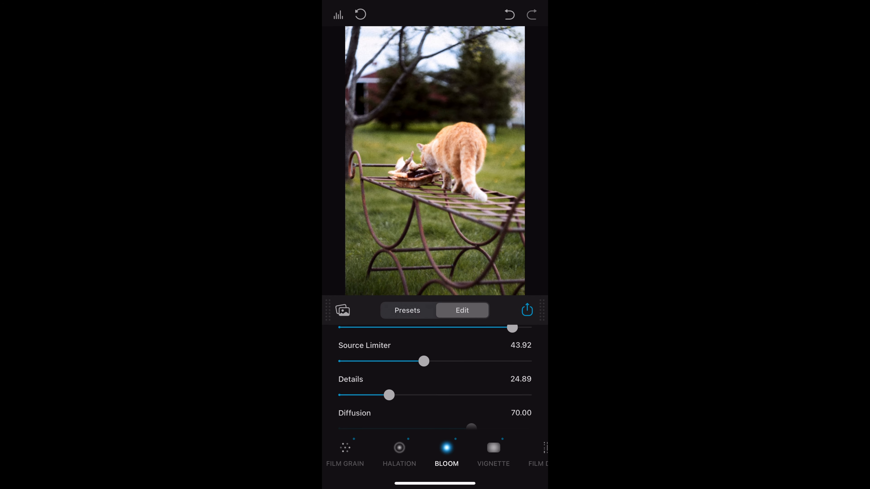
scroll(435, 377, "down", 3)
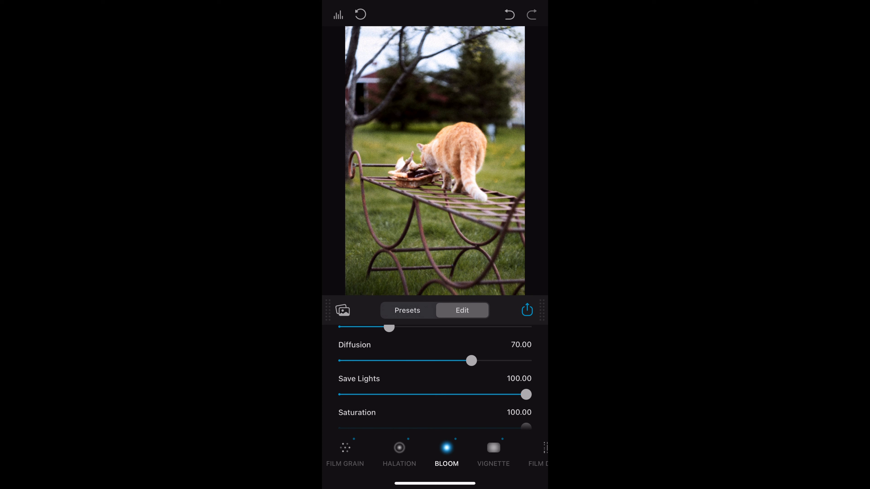
Lower the bloom's Save Lights to 73.65.
left_click_drag(526, 394, 478, 395)
scroll(434, 377, "down", 1)
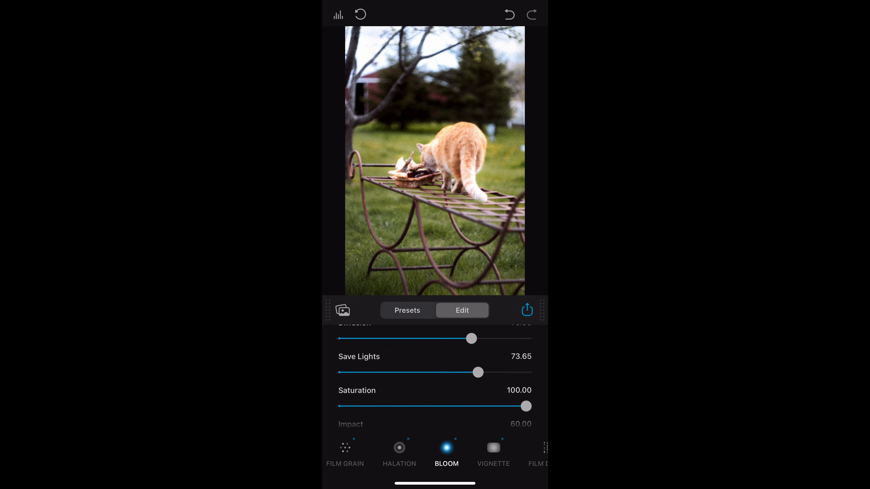
In the Halation settings, raise Amplify to about 40 percent of its range and set Source Limiter to 24.55.
left_click(399, 453)
left_click_drag(362, 386, 384, 386)
left_click_drag(343, 419, 388, 419)
left_click_drag(384, 386, 415, 386)
scroll(434, 394, "down", 3)
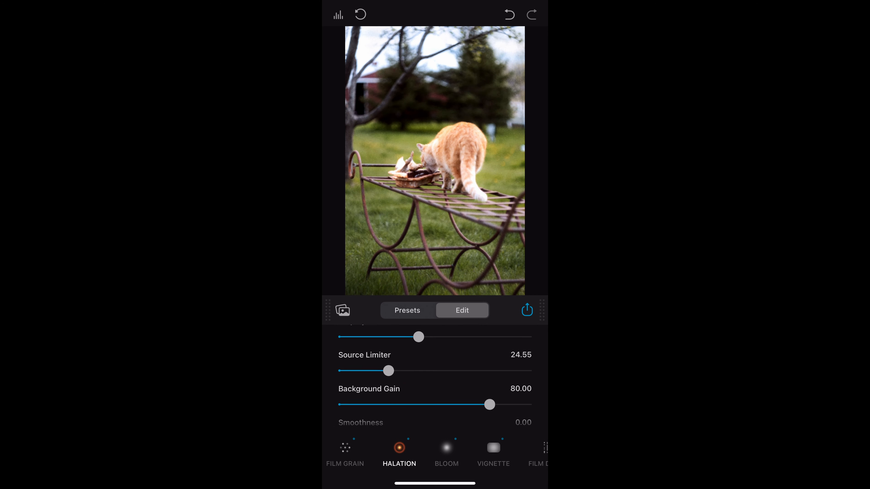
Raise the halation's Local Diffusion to about a fifth of its range and set Impact to 100.00.
scroll(435, 377, "down", 3)
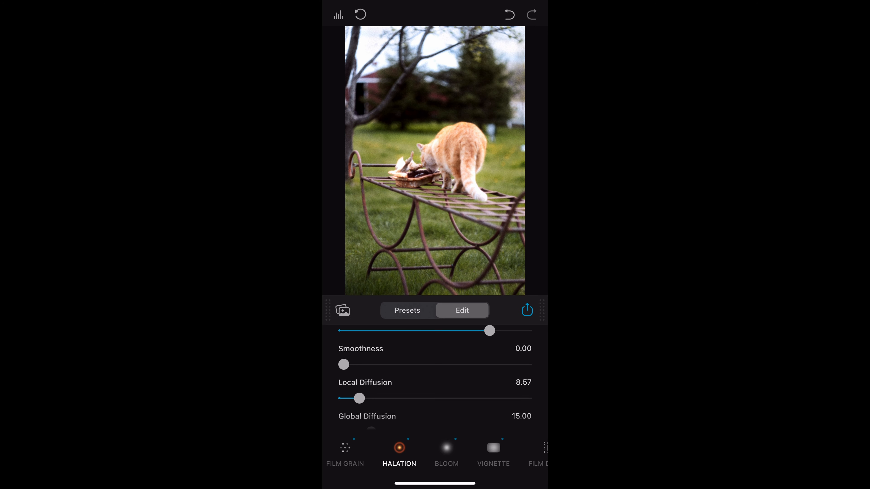
left_click_drag(355, 398, 379, 398)
scroll(435, 377, "down", 3)
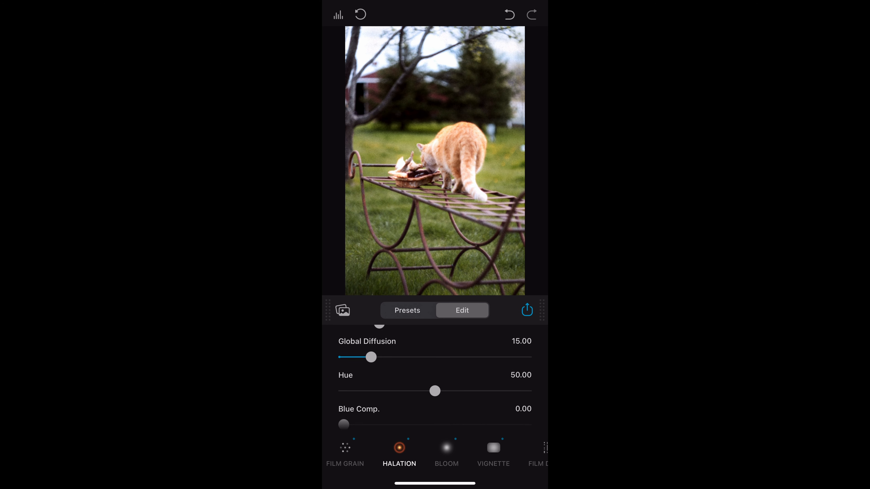
mouse_move(433, 371)
left_mouse_down()
mouse_move(477, 371)
mouse_move(387, 370)
mouse_move(435, 371)
left_mouse_up()
scroll(435, 376, "down", 2)
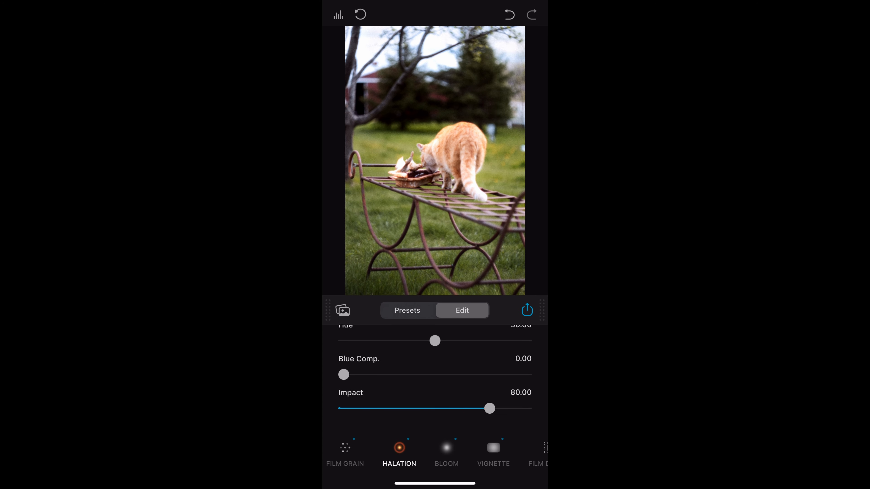
left_click_drag(492, 408, 526, 408)
Inspect the halation around the cat up close and reduce Amplify to 28.02.
scroll(461, 183, "up", 5)
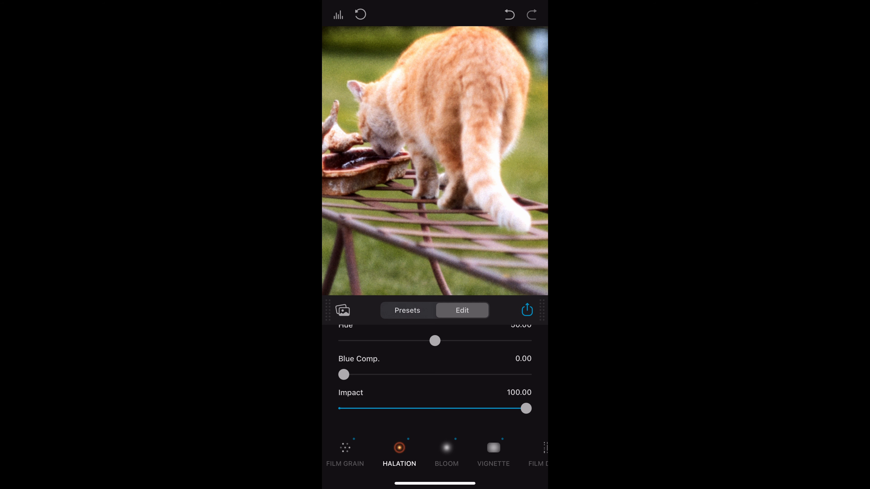
scroll(435, 377, "up", 3)
left_click_drag(417, 385, 394, 386)
scroll(435, 161, "down", 5)
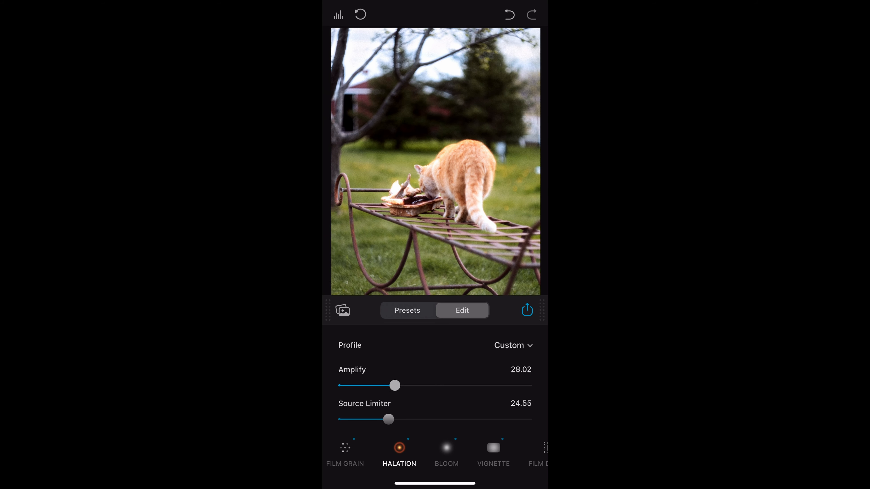
scroll(434, 161, "up", 5)
scroll(435, 161, "down", 5)
left_click(434, 161)
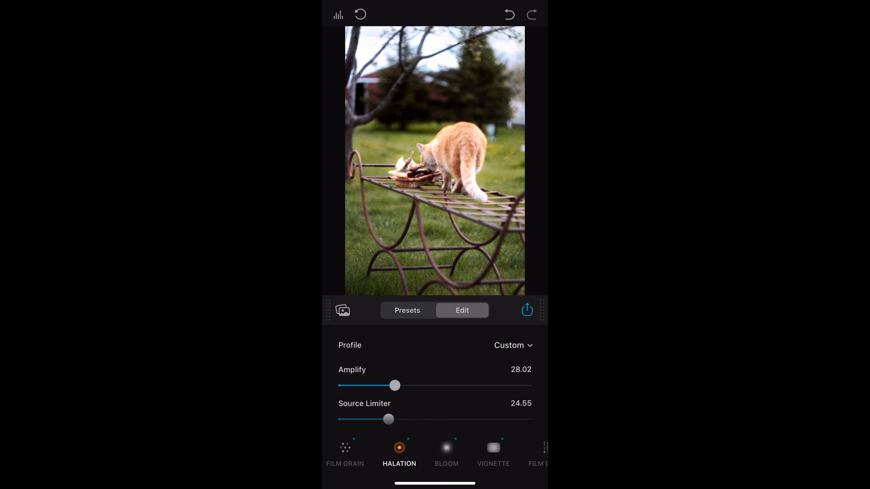
Try the Overscan film-strip effect on the photo and turn it off again.
scroll(435, 452, "right", 5)
scroll(435, 452, "left", 5)
scroll(434, 452, "right", 5)
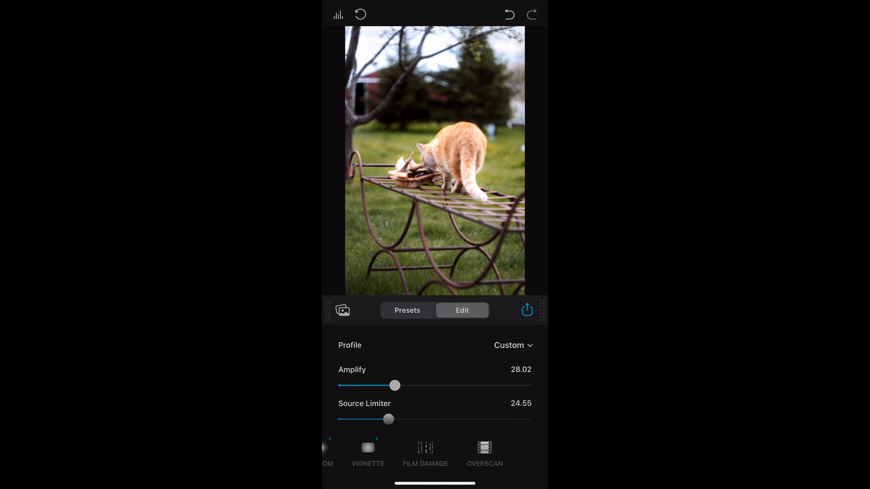
left_click(484, 453)
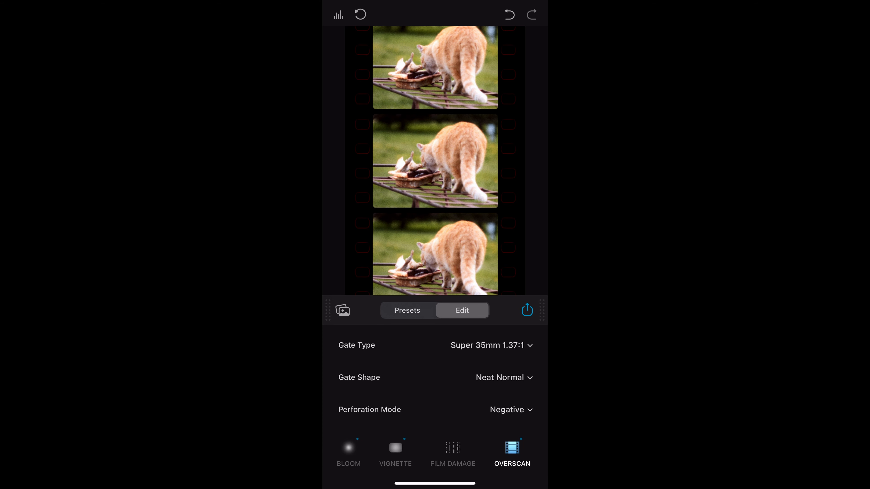
scroll(435, 376, "down", 2)
scroll(435, 452, "left", 5)
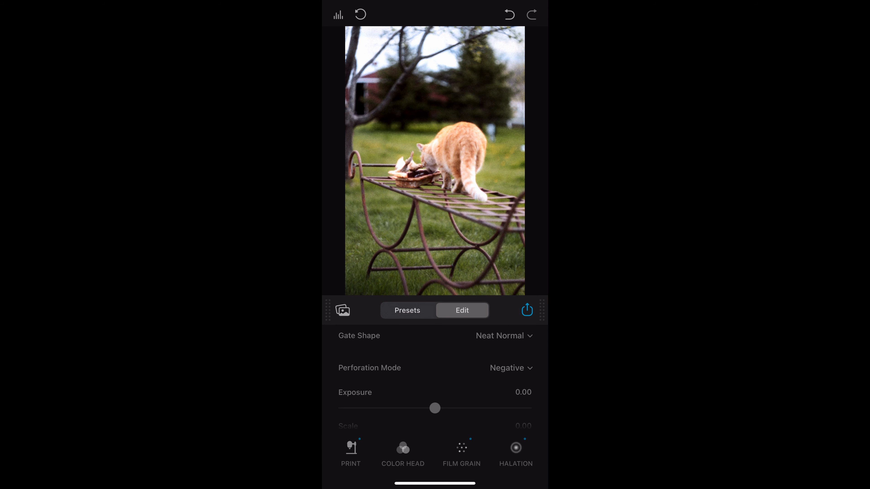
In the Print settings, raise Tonal Contrast slightly and view the Saturation and Color Density settings.
scroll(435, 452, "left", 3)
left_click(462, 452)
scroll(435, 377, "down", 3)
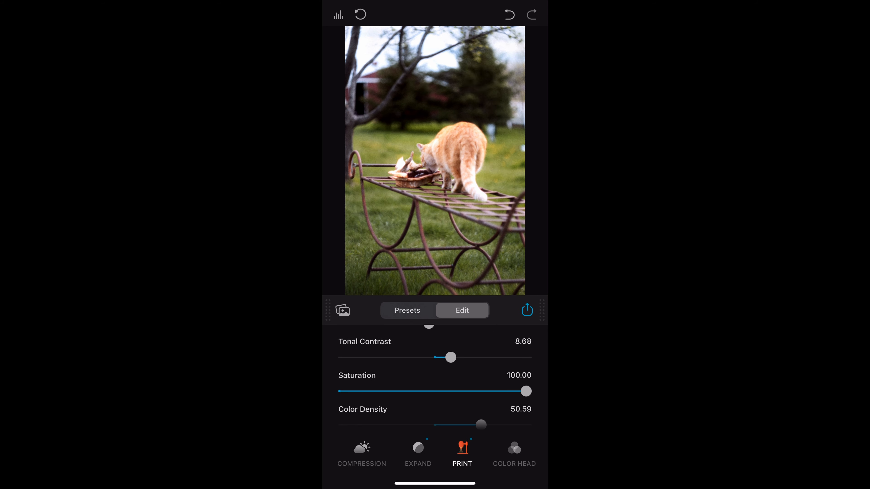
left_click_drag(451, 357, 458, 357)
scroll(435, 377, "down", 2)
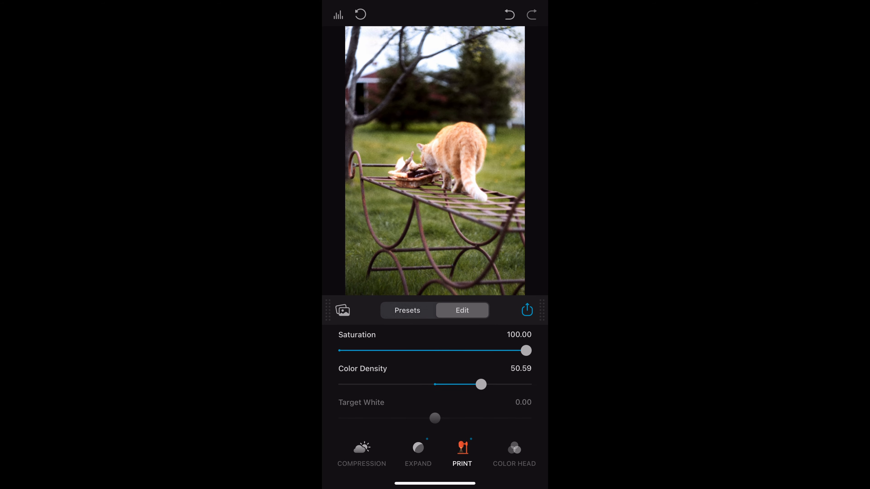